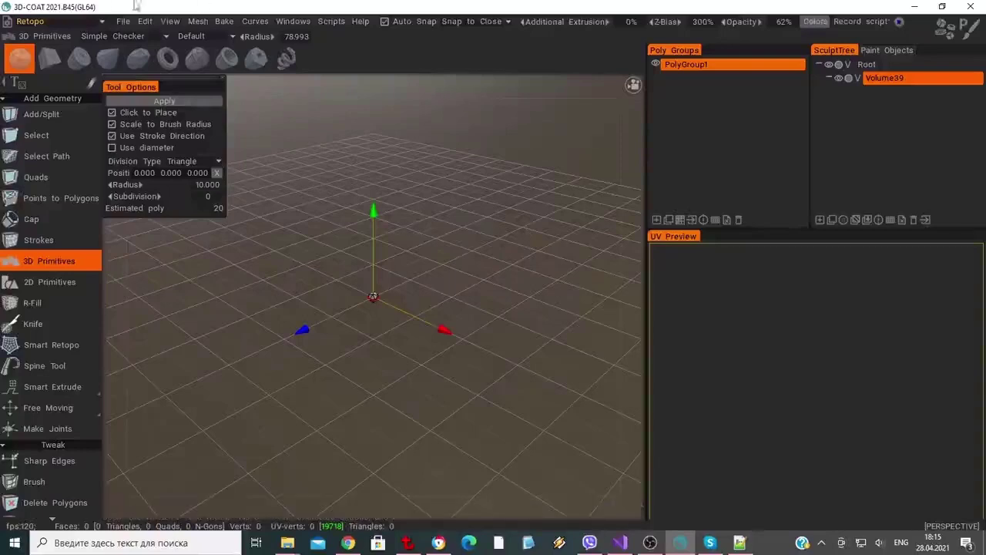
Step: Start recording a script and add a cube primitive of size about 134.4 centred at the origin
click(331, 22)
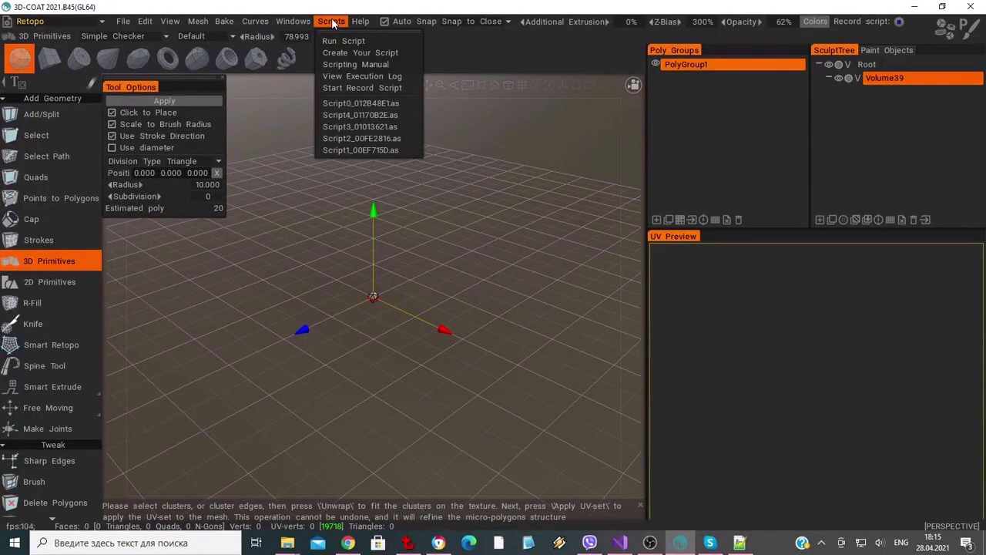
click(353, 88)
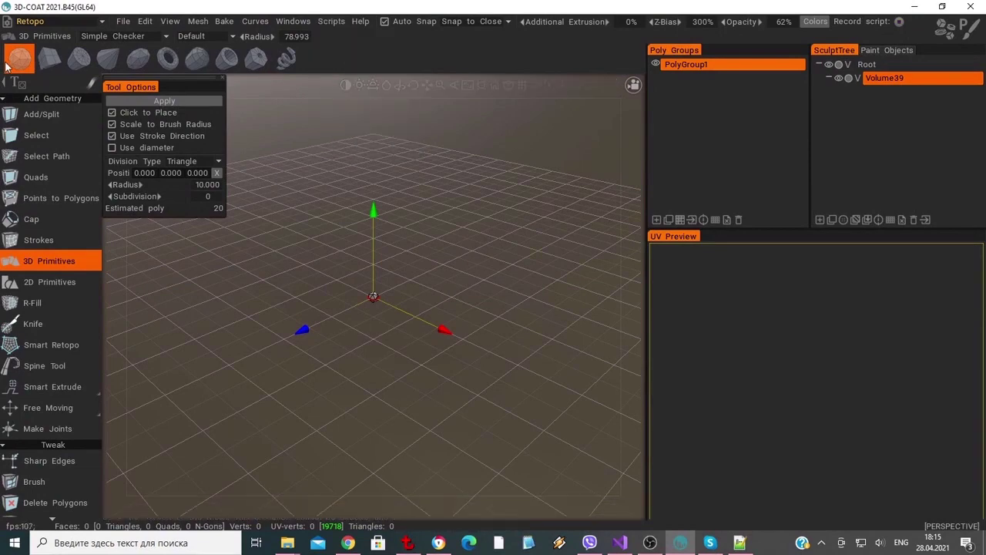
click(49, 58)
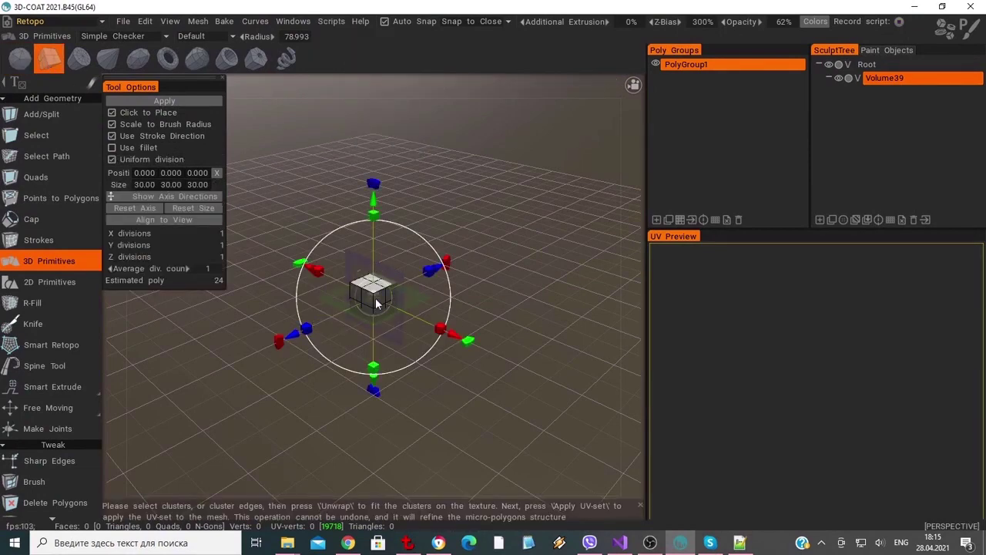
drag(376, 302, 468, 273)
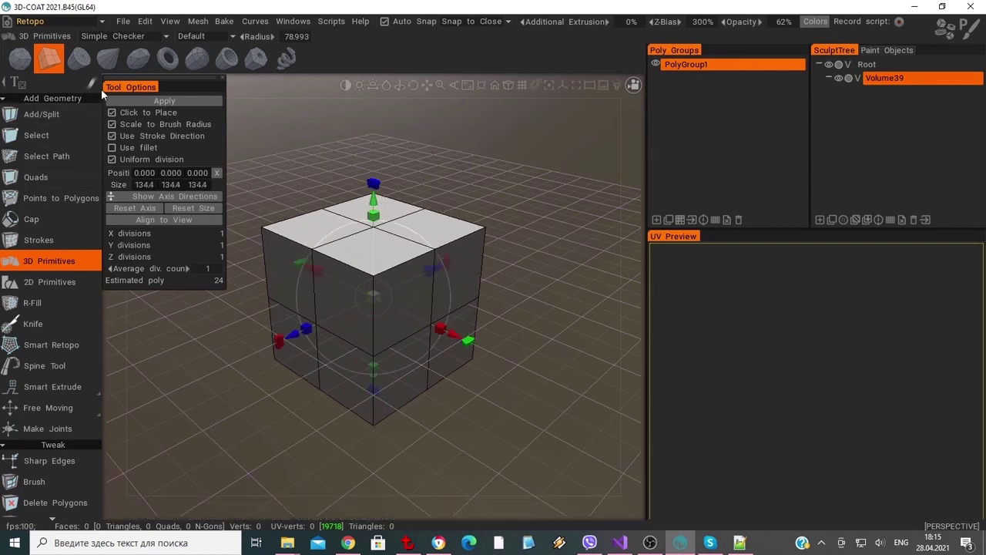
click(168, 100)
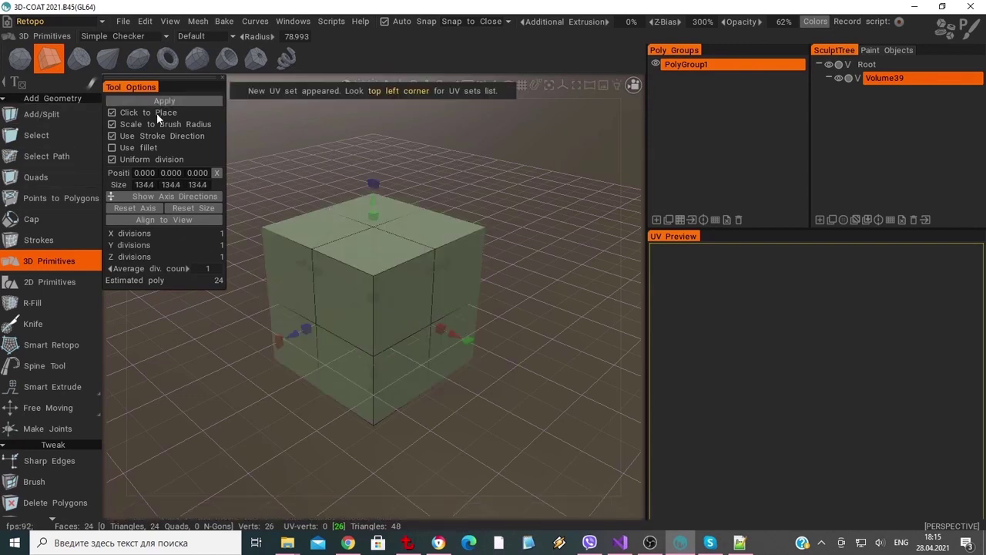
Step: Add a triangle-division sphere over the cube's top face, raised to Y about 182.7 with a radius of about 60.5
click(20, 58)
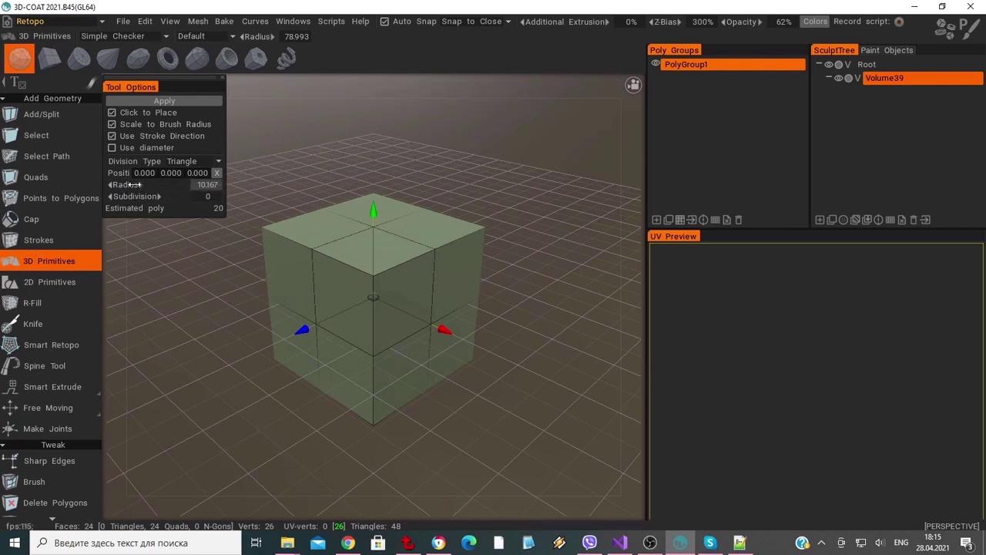
drag(136, 185, 152, 185)
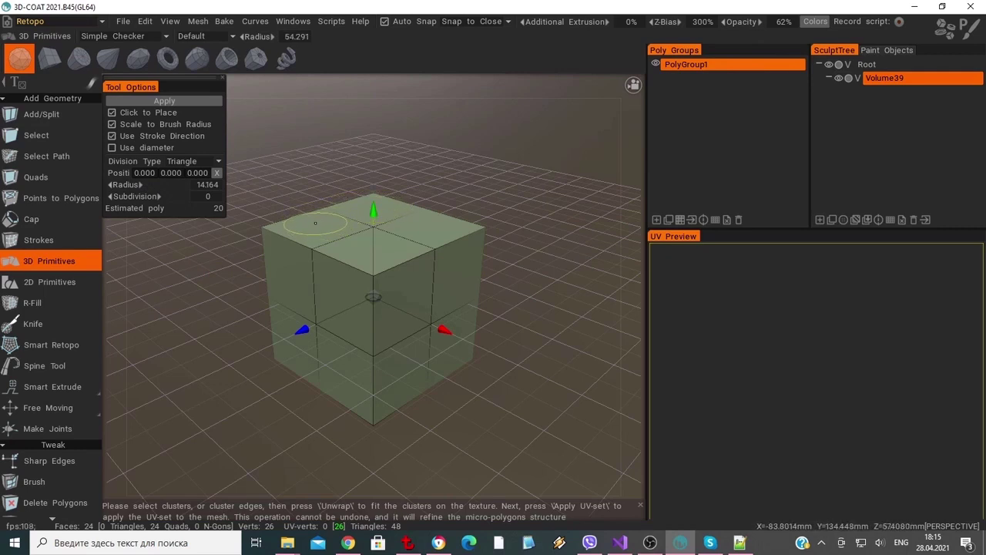
click(318, 224)
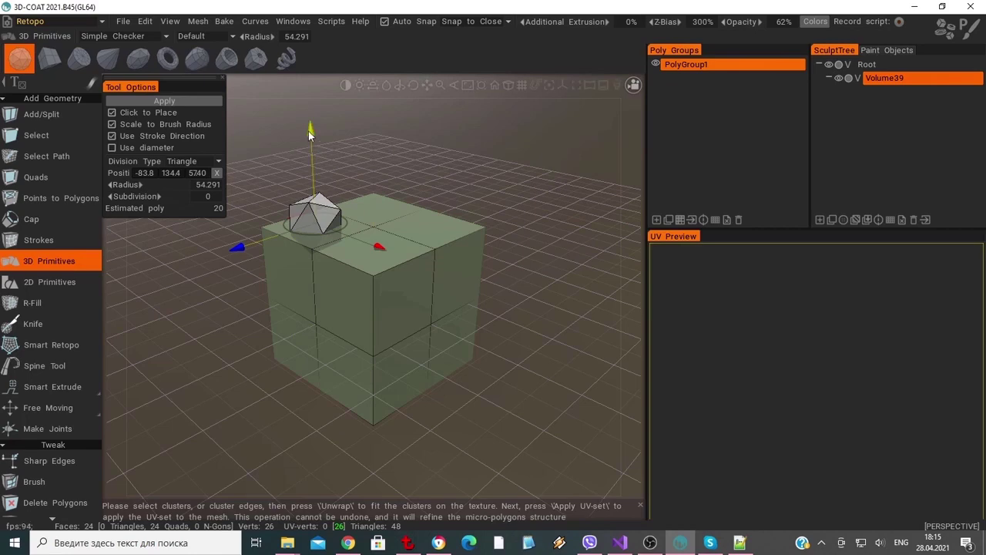
drag(308, 131, 311, 103)
mouse_move(213, 322)
mouse_down()
mouse_move(348, 300)
mouse_move(200, 303)
mouse_move(214, 314)
mouse_up()
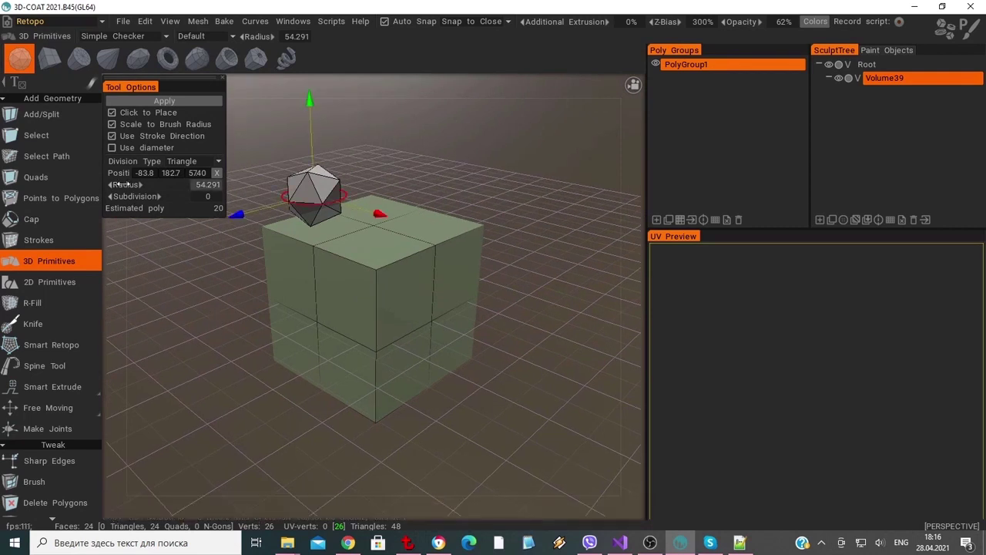
drag(124, 184, 136, 185)
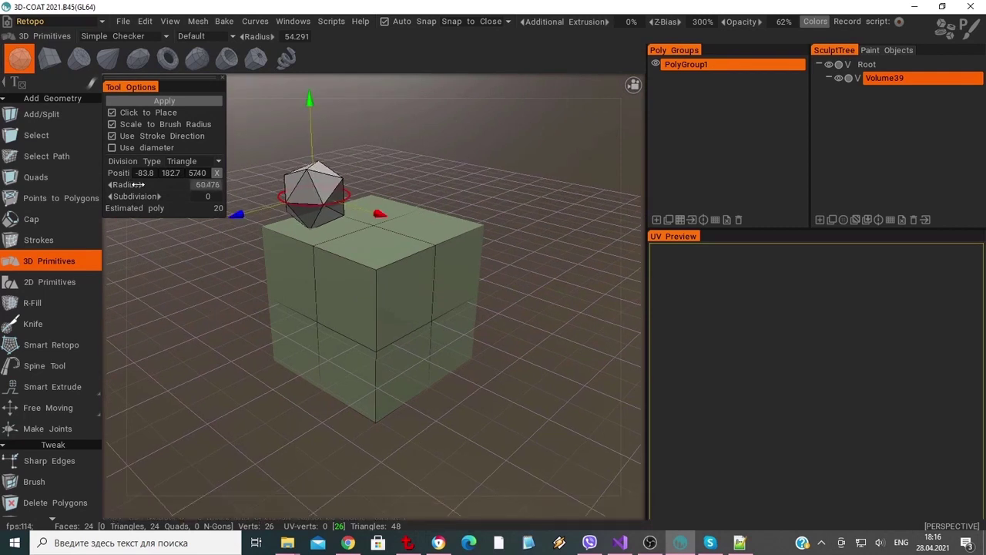
click(152, 101)
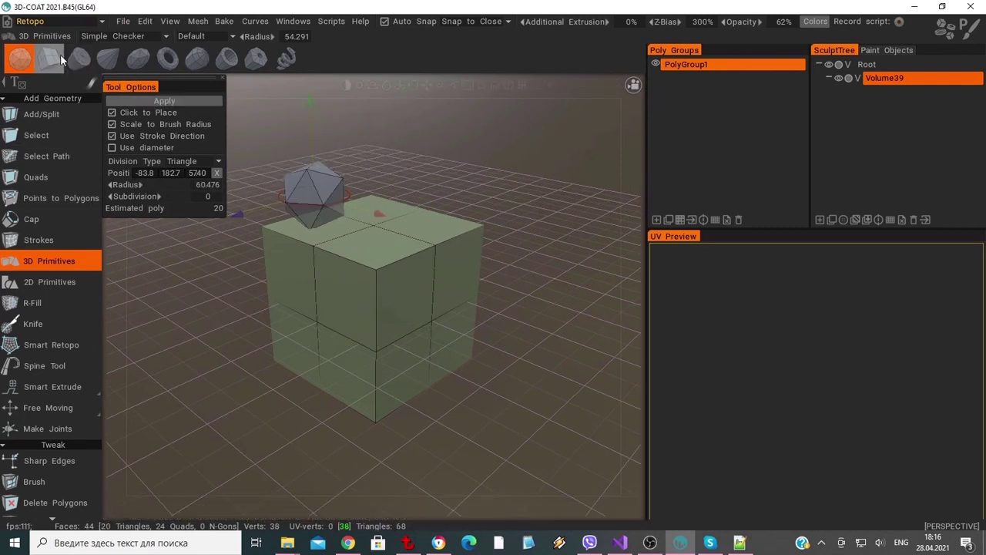
Step: Add a cylinder on the cube's top face near the front corner, radius about 47.9 and height about 29.4
click(79, 59)
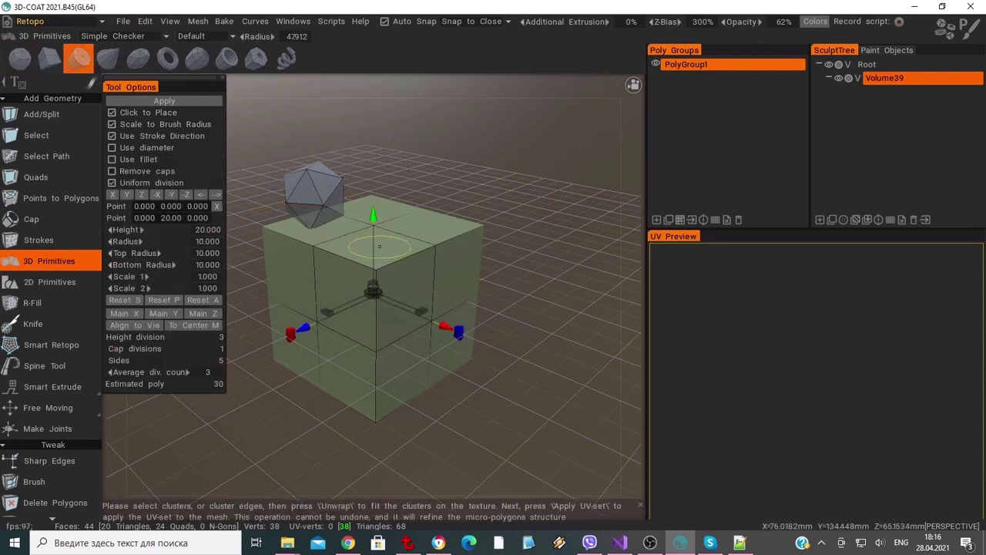
click(374, 234)
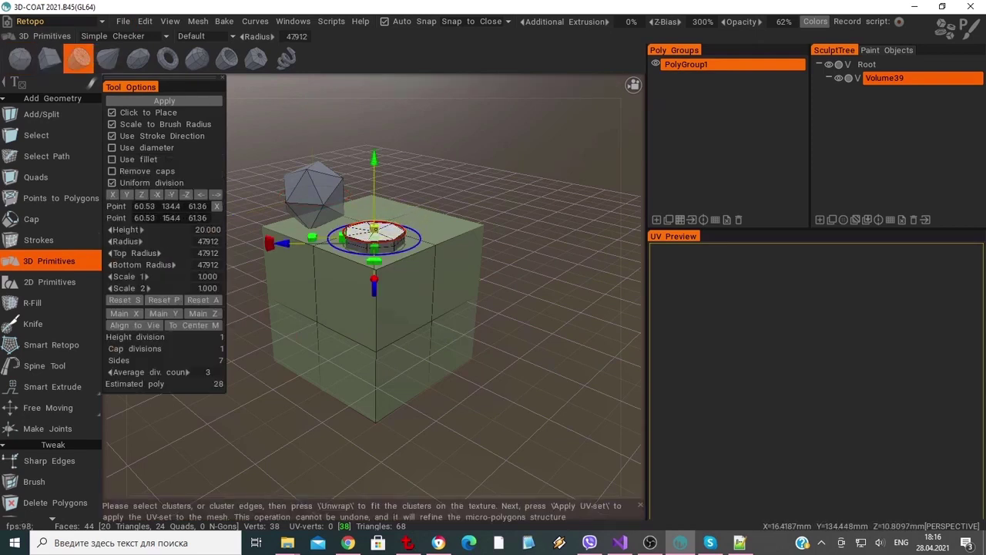
mouse_move(379, 229)
mouse_down()
mouse_move(379, 215)
mouse_move(374, 222)
mouse_up()
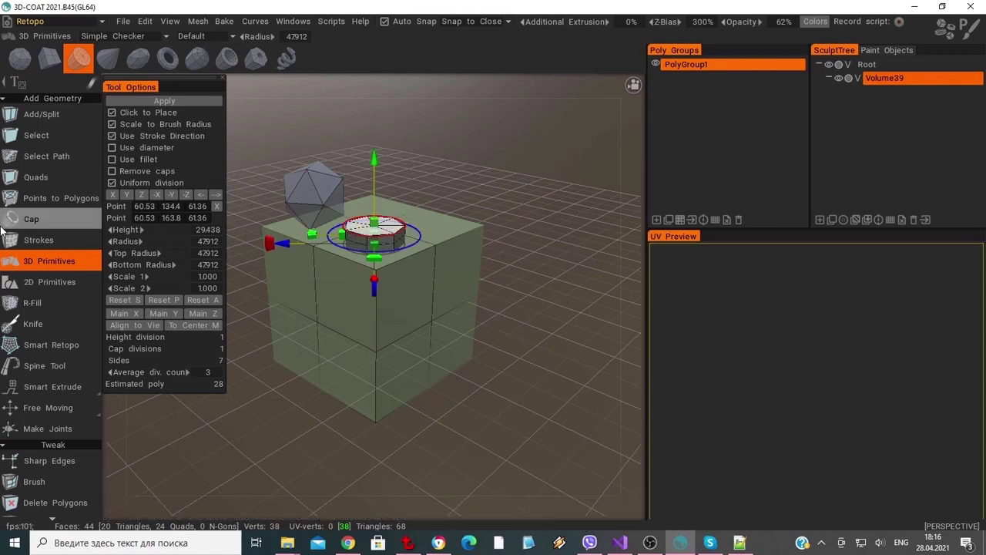
click(167, 101)
Step: Add a cone on the cube's top face near the back corner, bottom radius about 47.9 and height about 64.4
click(108, 59)
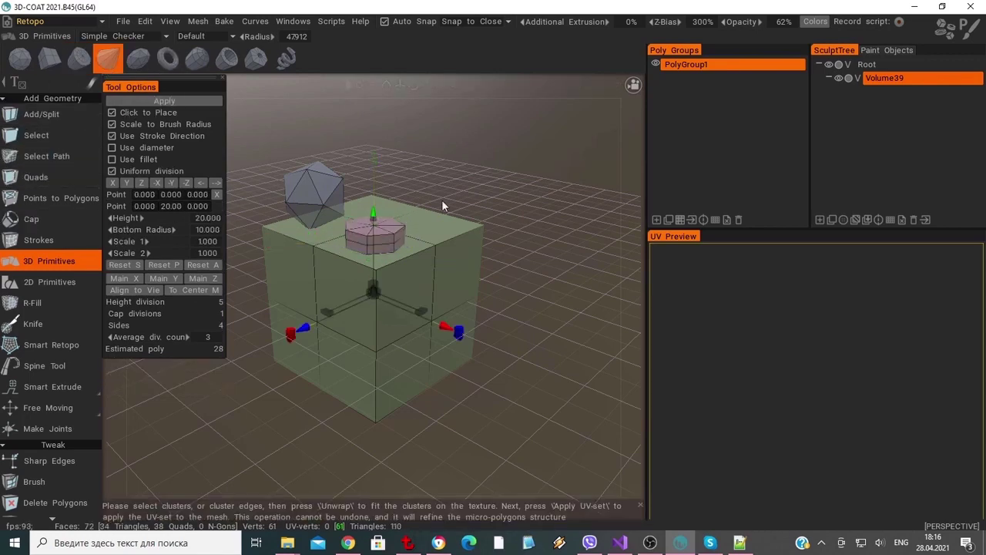
mouse_move(593, 186)
mouse_down()
mouse_move(418, 237)
mouse_move(440, 224)
mouse_up()
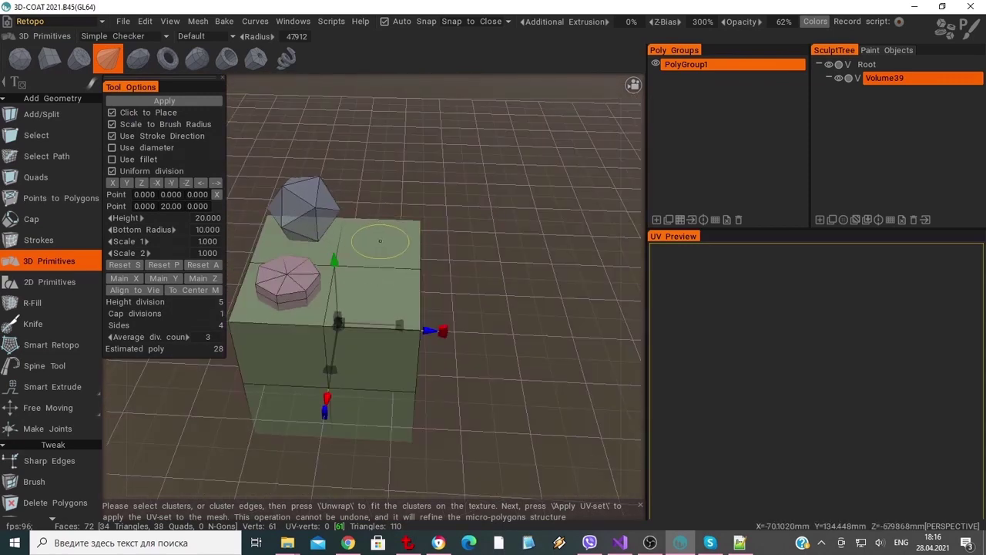
click(381, 243)
drag(382, 207, 385, 188)
click(162, 104)
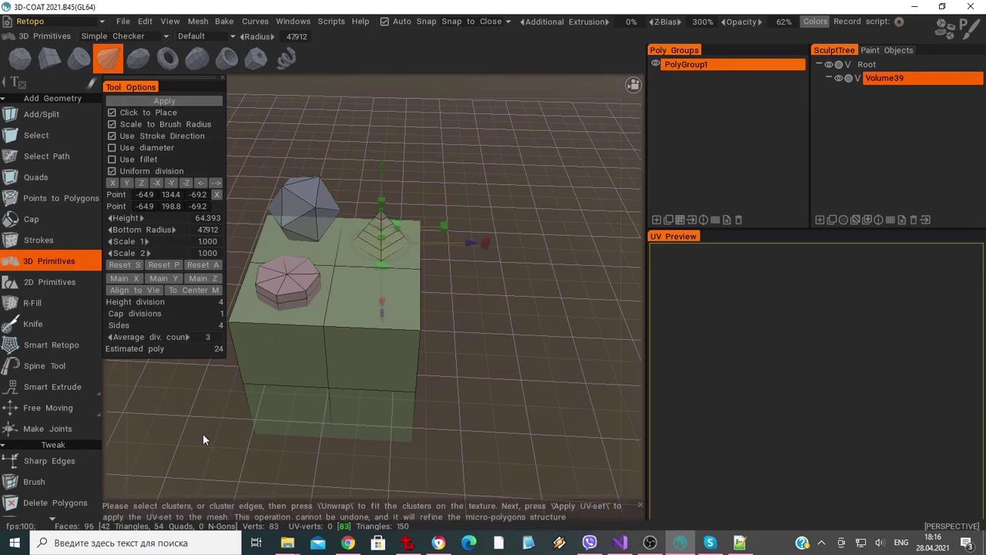
Step: Add a spiral primitive with an average division count of 6 on the cube's Z-facing side, at about -8.9, 24.7, 134.4
drag(198, 436, 352, 297)
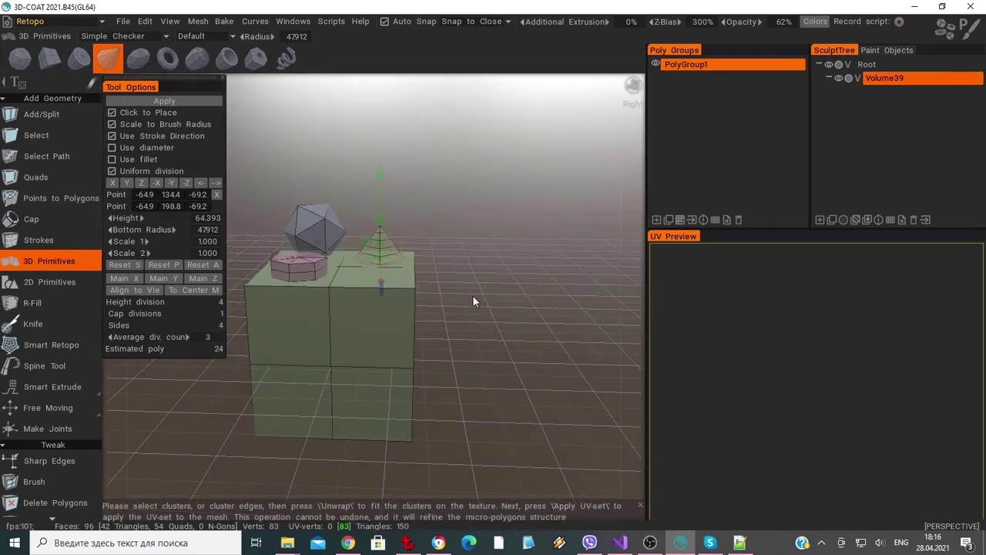
drag(475, 295, 552, 218)
middle_drag(553, 213, 587, 216)
drag(265, 377, 331, 377)
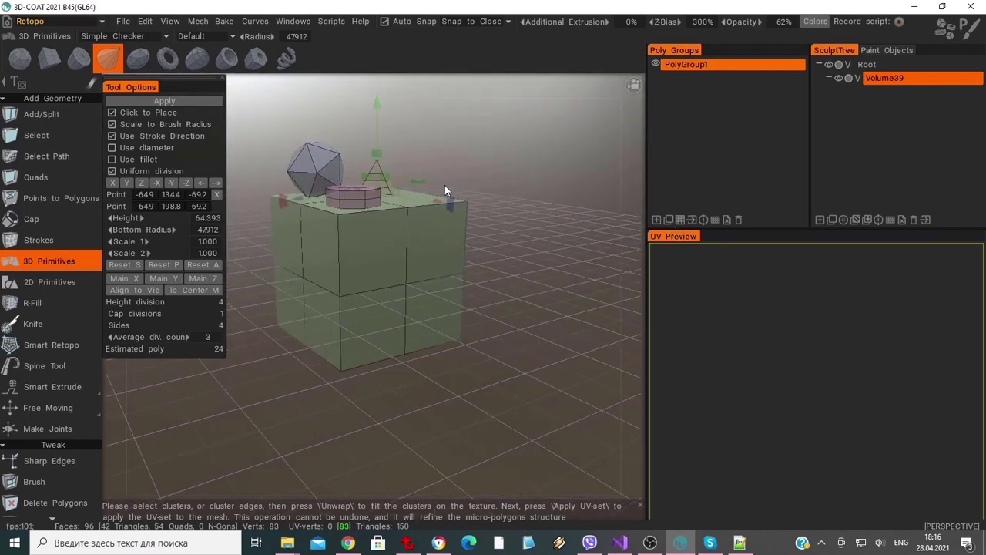
click(285, 57)
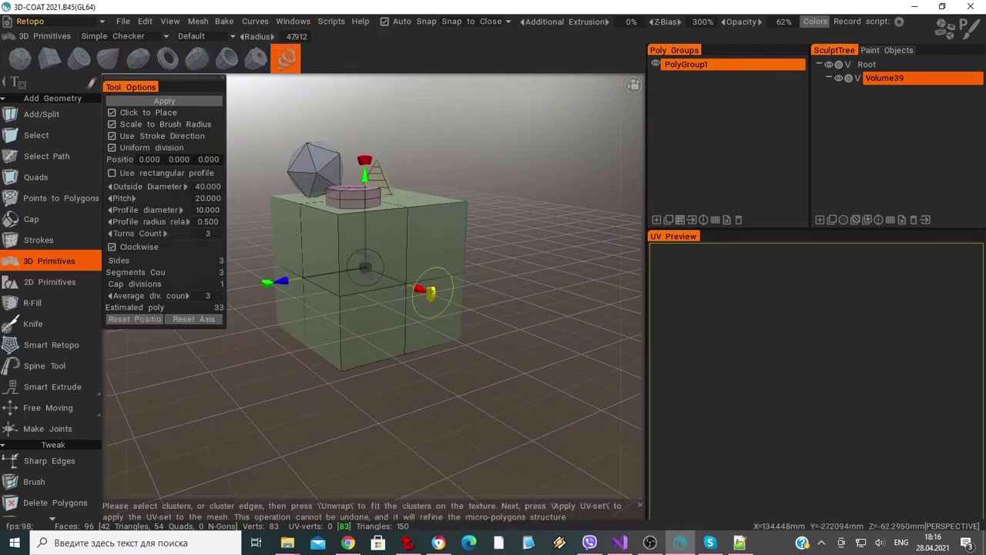
click(420, 279)
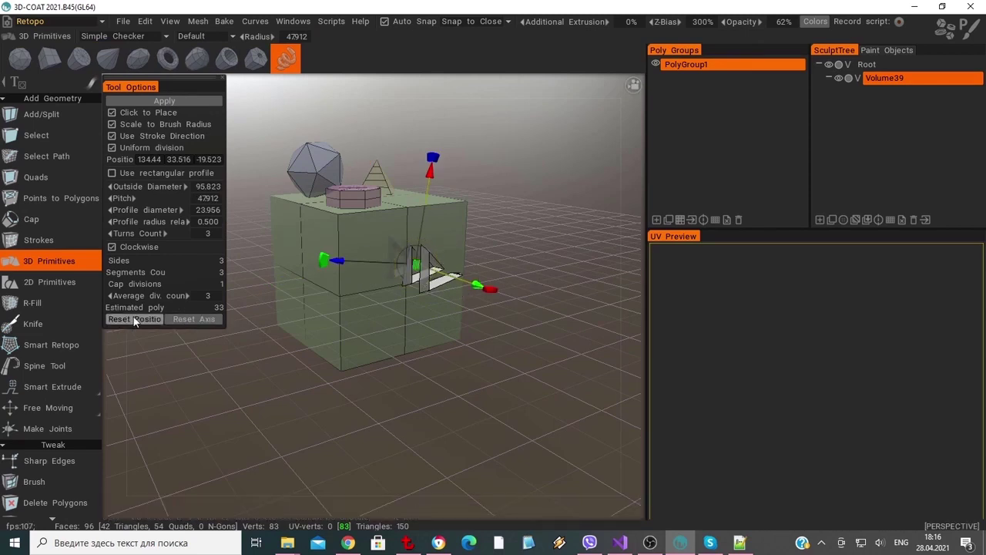
drag(139, 296, 158, 299)
drag(240, 277, 346, 277)
click(306, 263)
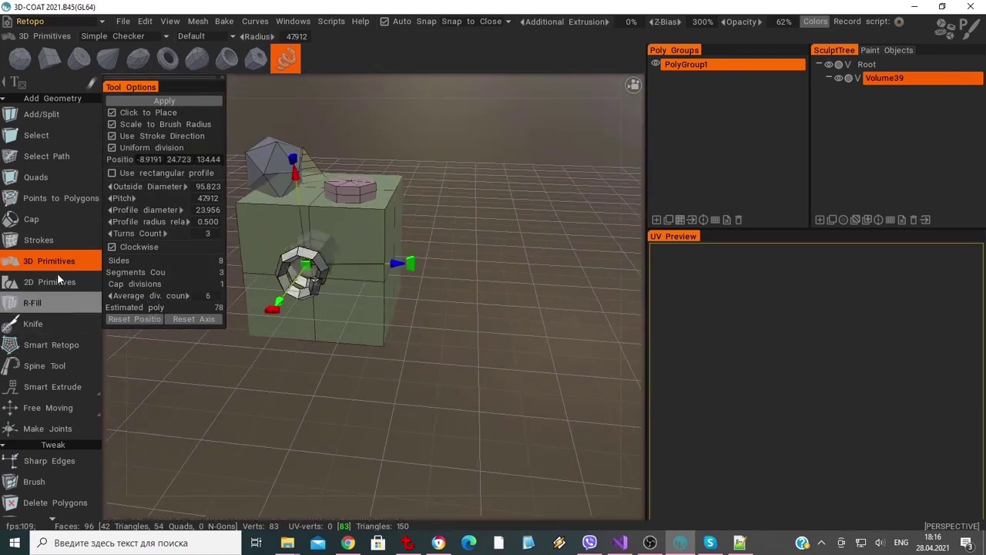
drag(544, 216, 403, 231)
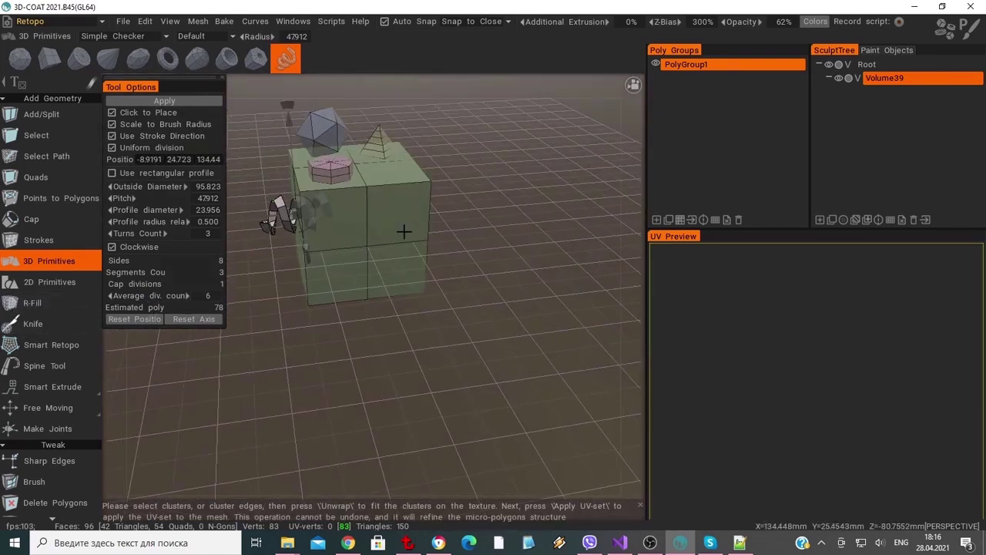
click(164, 101)
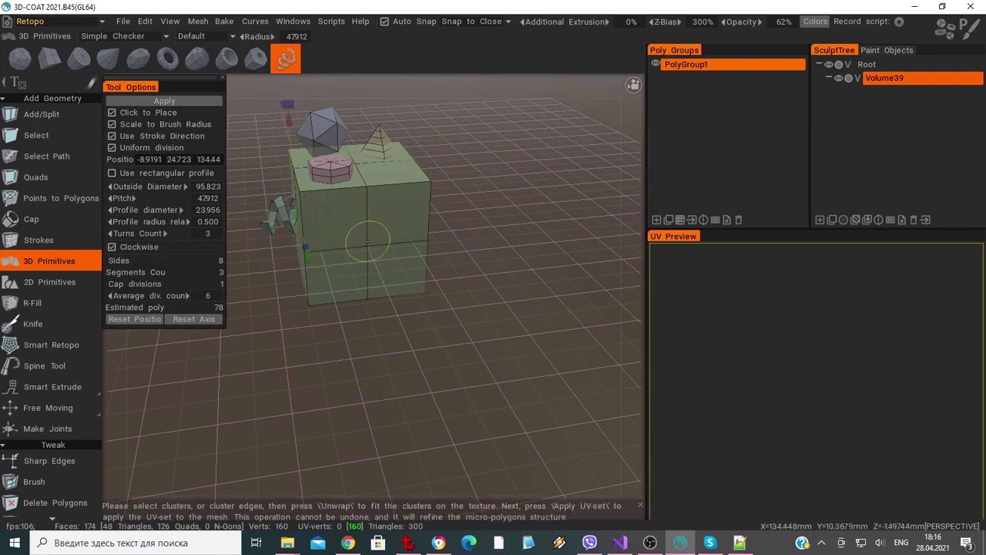
Step: Add a second spiral with the same settings on the cube's X-facing side, at about 134.4, 29.3, -0.3
click(368, 233)
click(168, 98)
drag(426, 324, 472, 150)
drag(487, 264, 549, 290)
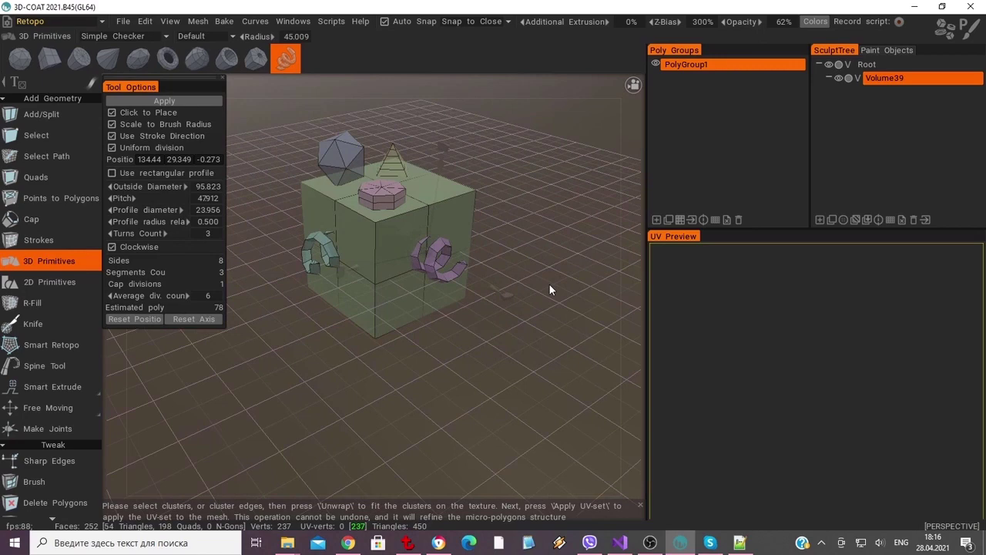
Step: Stop the script recording and select the recorded Script1_014BF6BA file in the Scripts folder in File Explorer
click(336, 25)
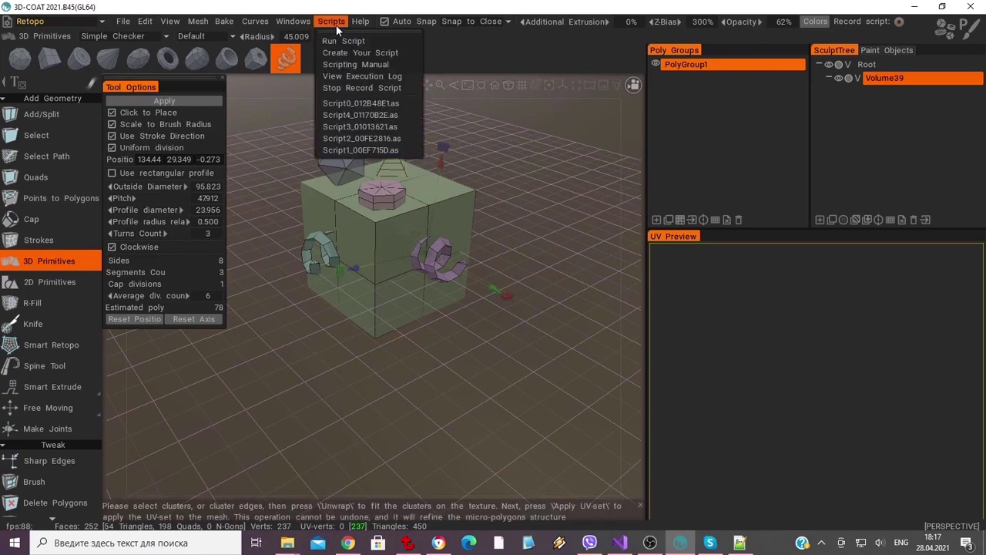
click(346, 88)
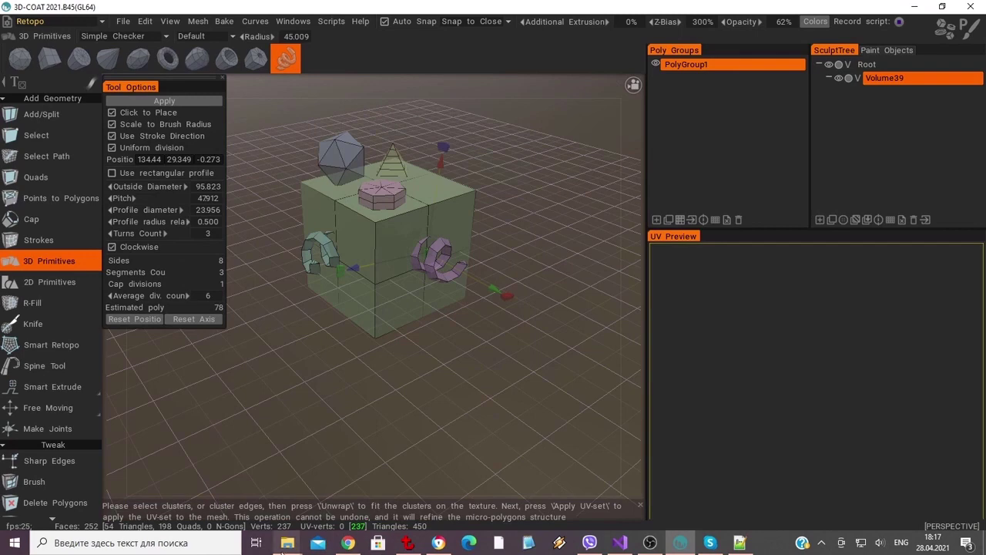
click(286, 543)
right_click(288, 544)
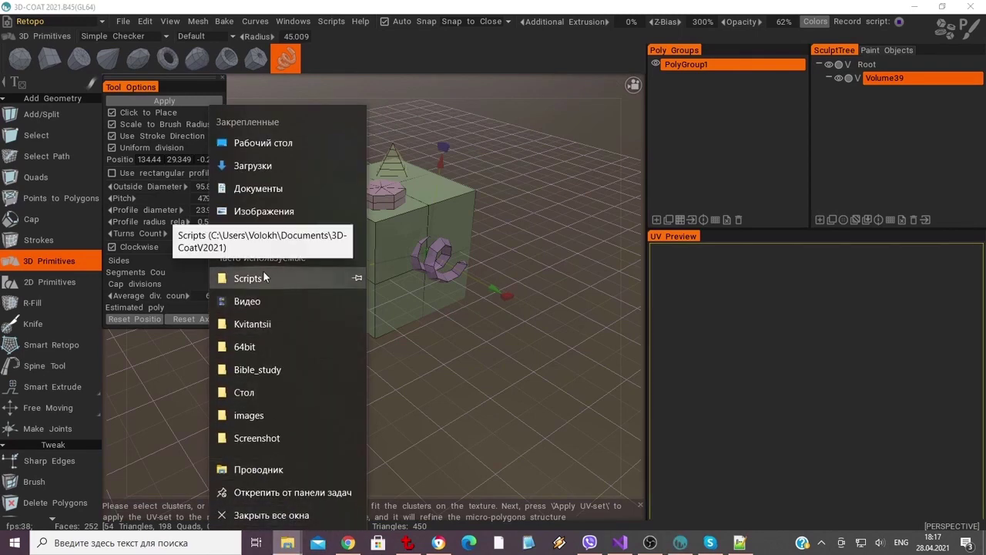
click(264, 275)
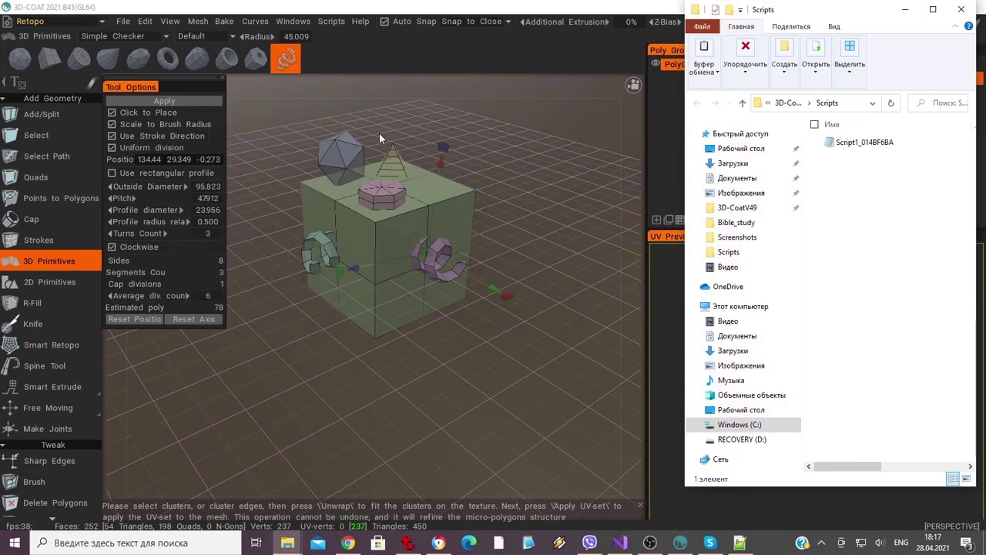
click(872, 144)
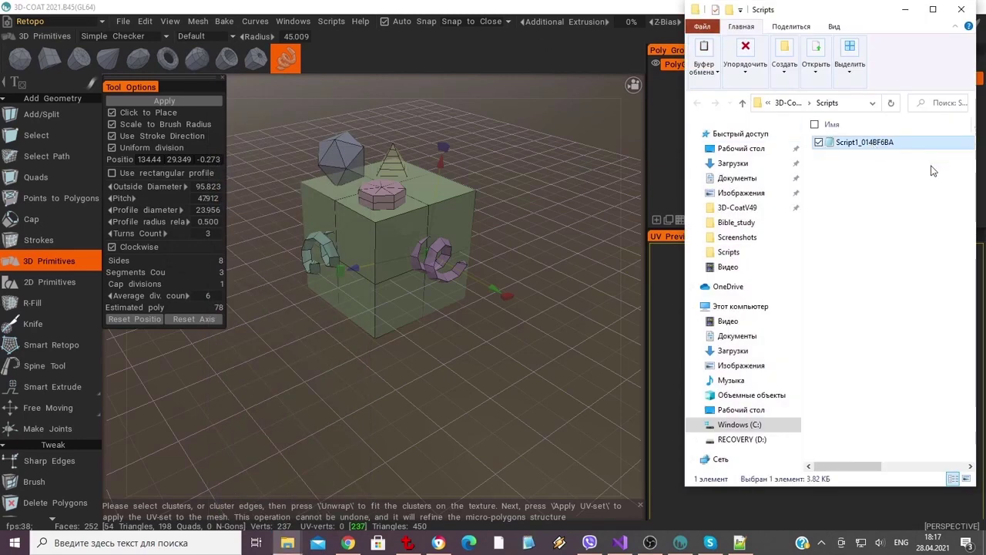
Step: Return to 3D-Coat, run the recorded script Script1_014BF6BA and inspect the replayed primitives
click(337, 21)
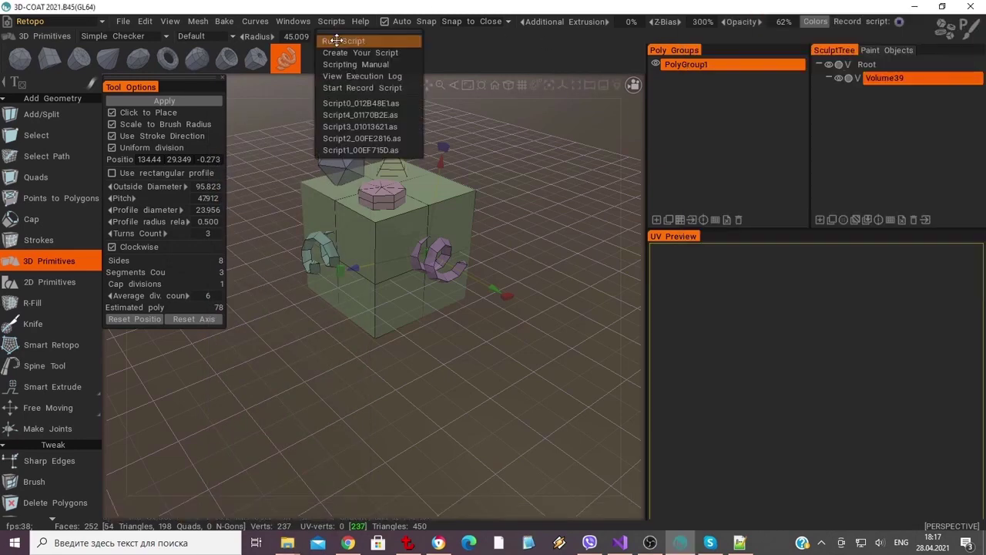
click(336, 42)
click(428, 154)
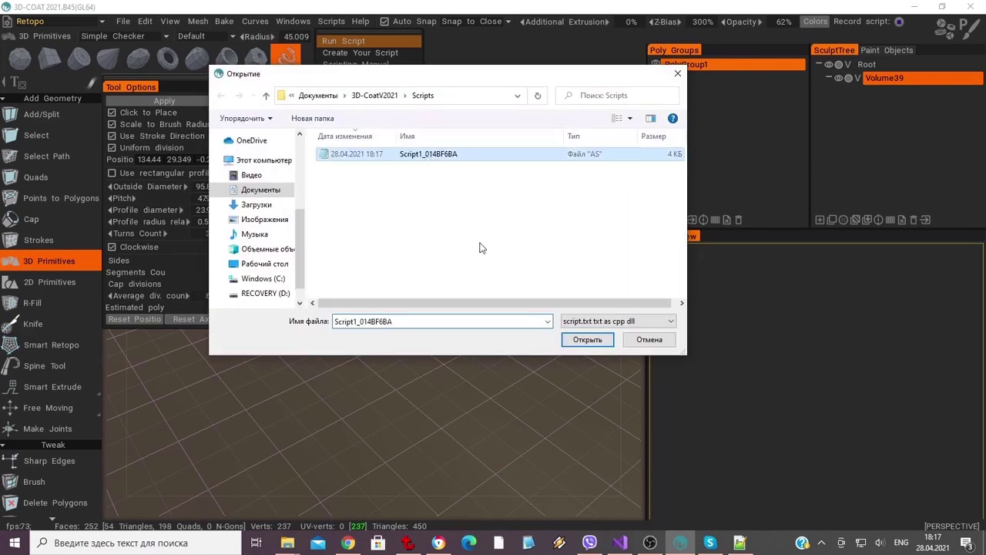
click(589, 340)
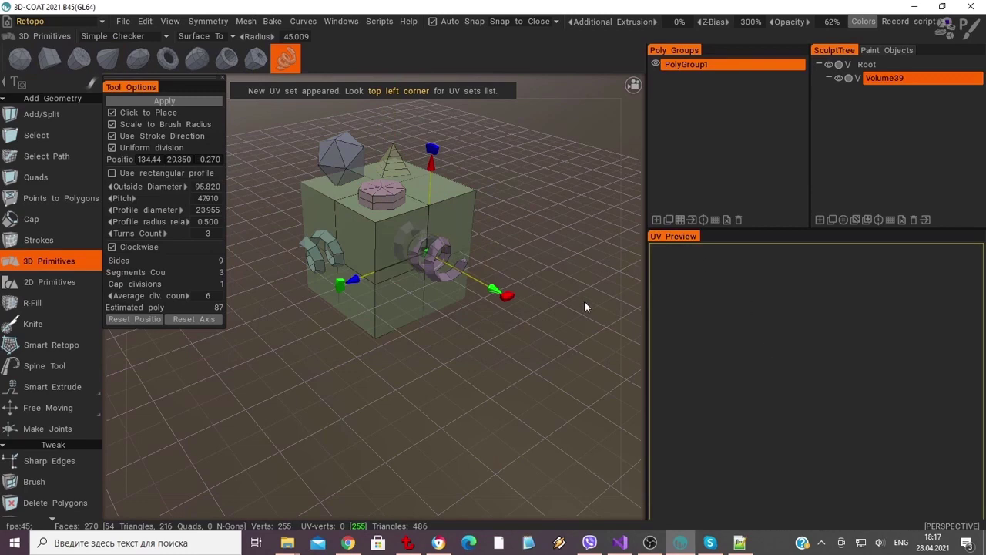
drag(599, 290, 549, 274)
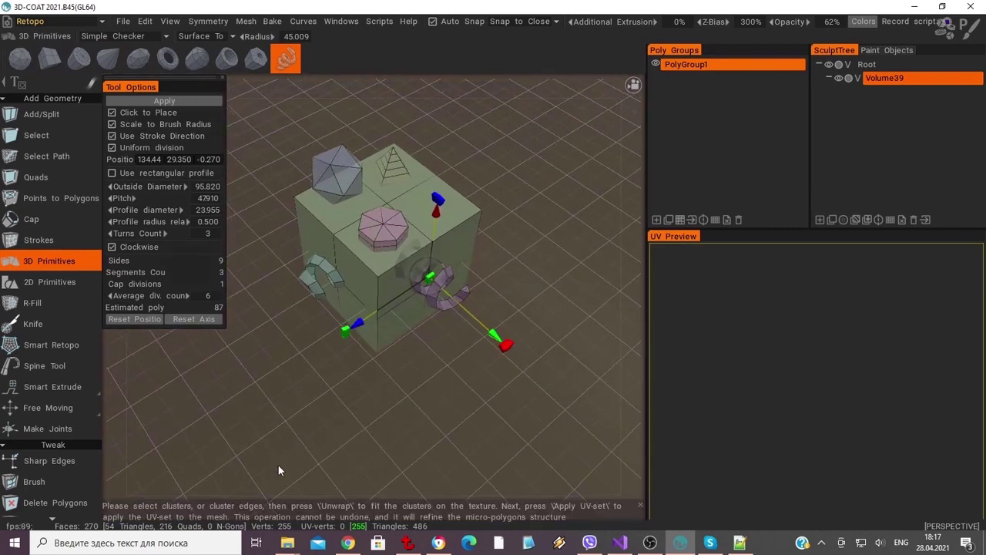
Step: Switch to the Scripts folder in File Explorer and open Script1_014BF6BA in Notepad++ for editing
click(289, 543)
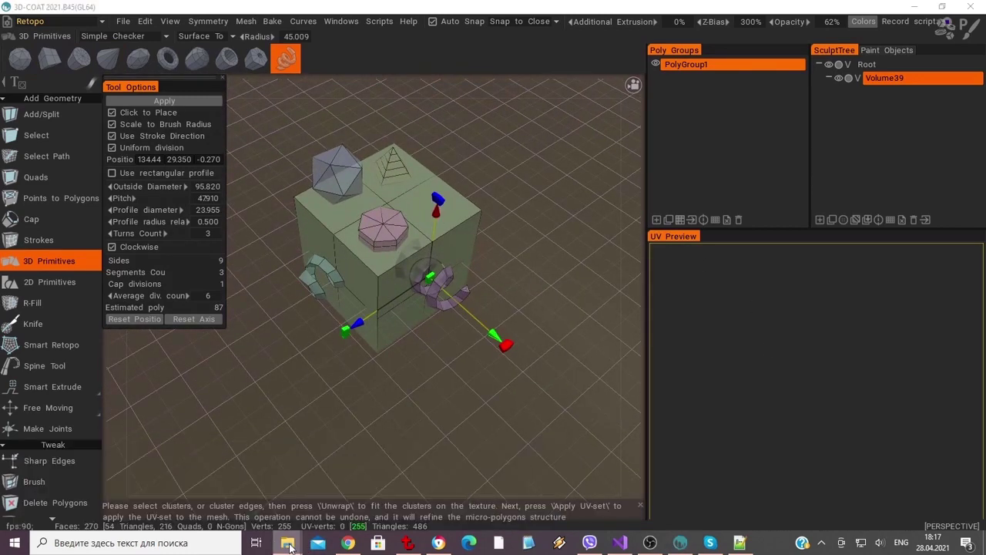
right_click(288, 543)
click(265, 281)
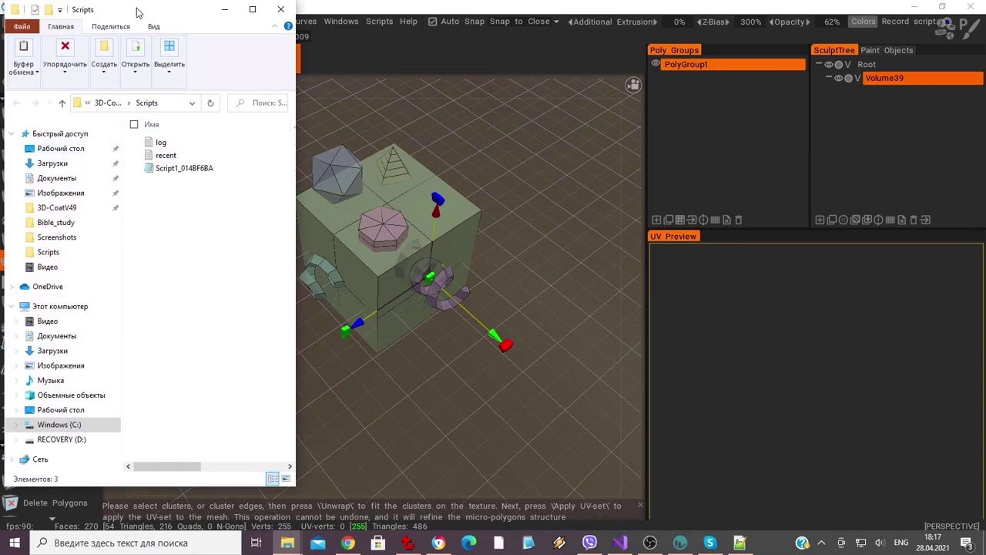
drag(137, 11, 767, 40)
click(825, 198)
right_click(824, 198)
click(608, 219)
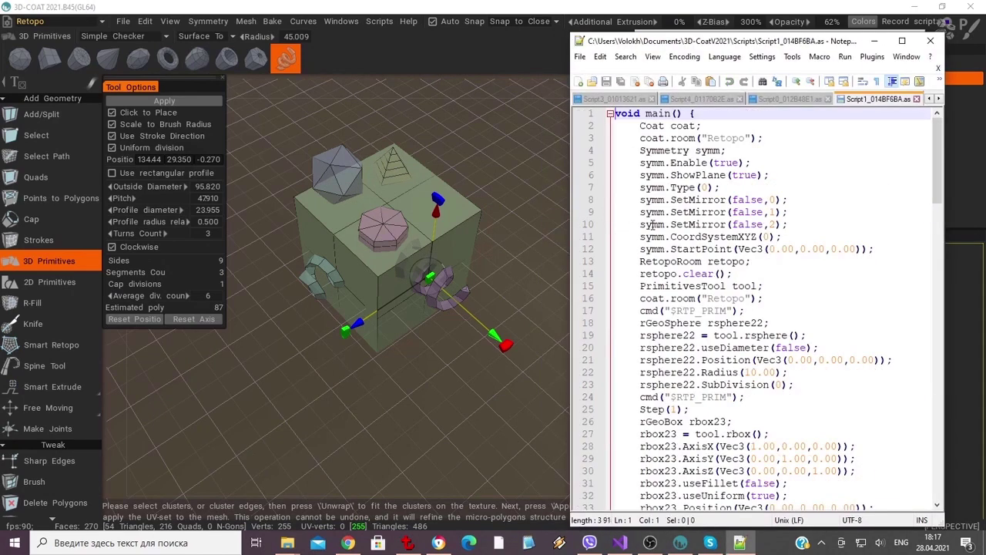
Step: Set the SubDivision value of rsphere22 to 8 in the script
scroll(789, 203, down, 3)
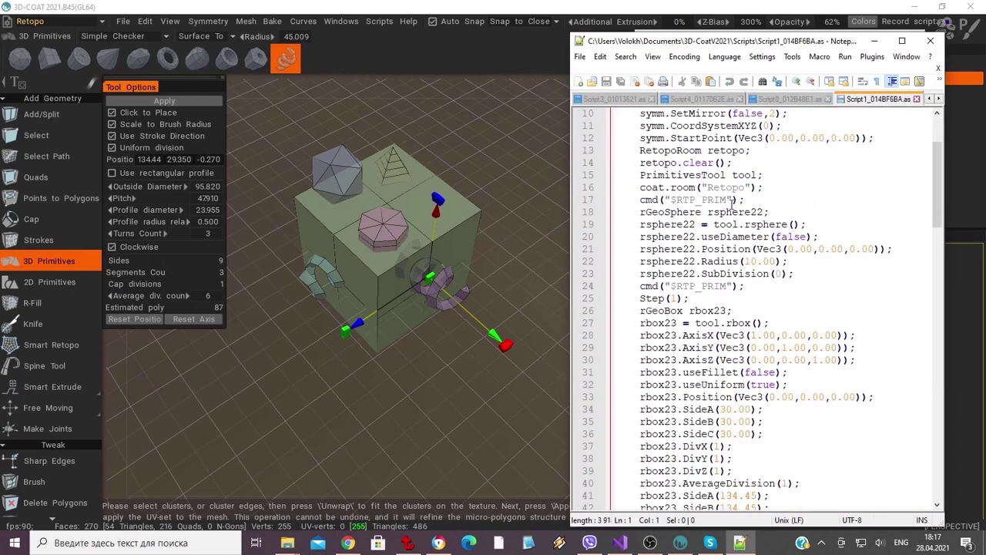
click(720, 224)
click(802, 286)
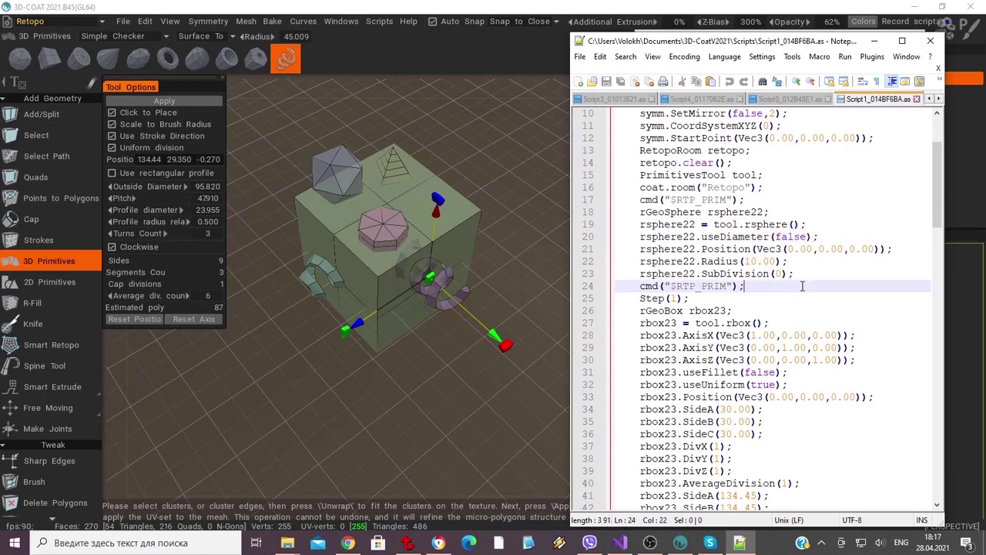
click(719, 262)
click(799, 274)
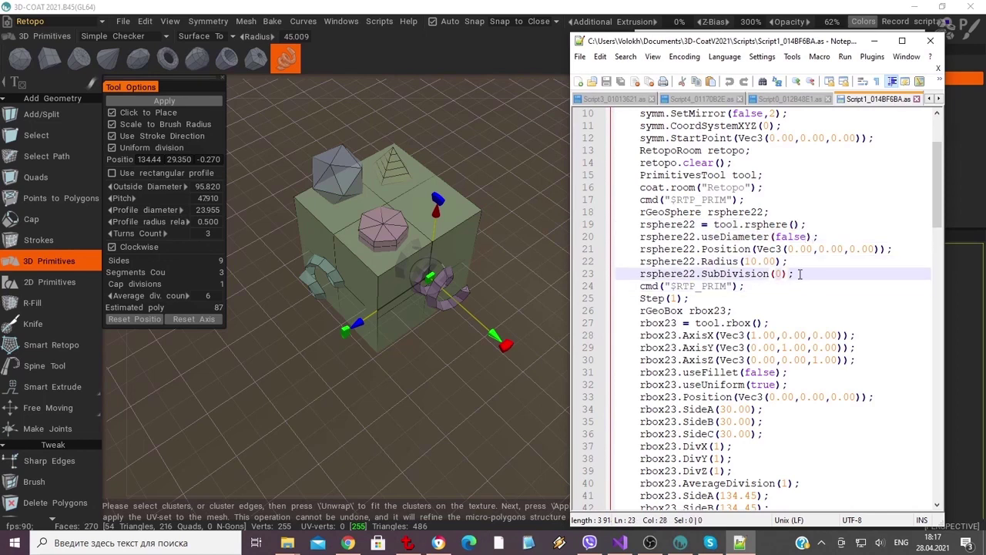
key(Left)
key(Left)
key(BackSpace)
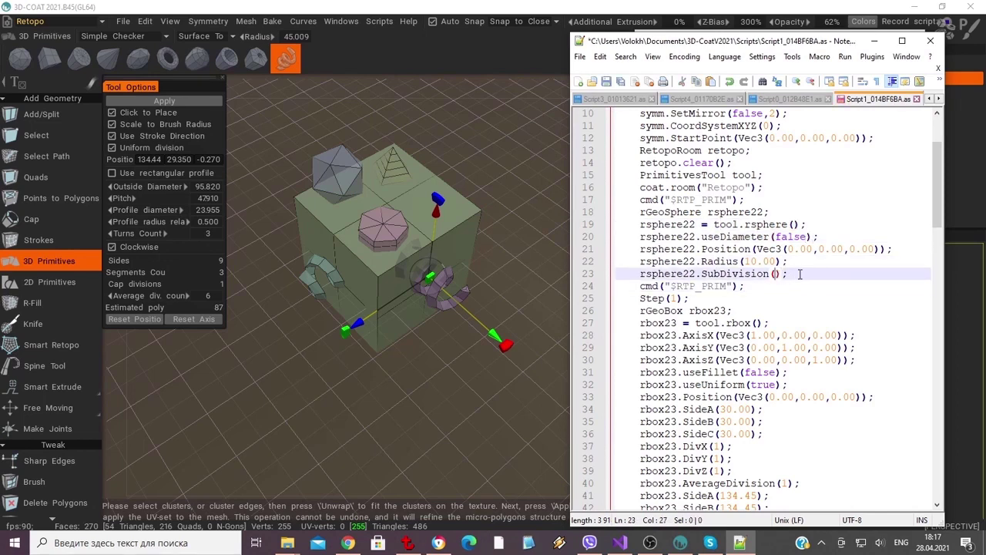
click(806, 290)
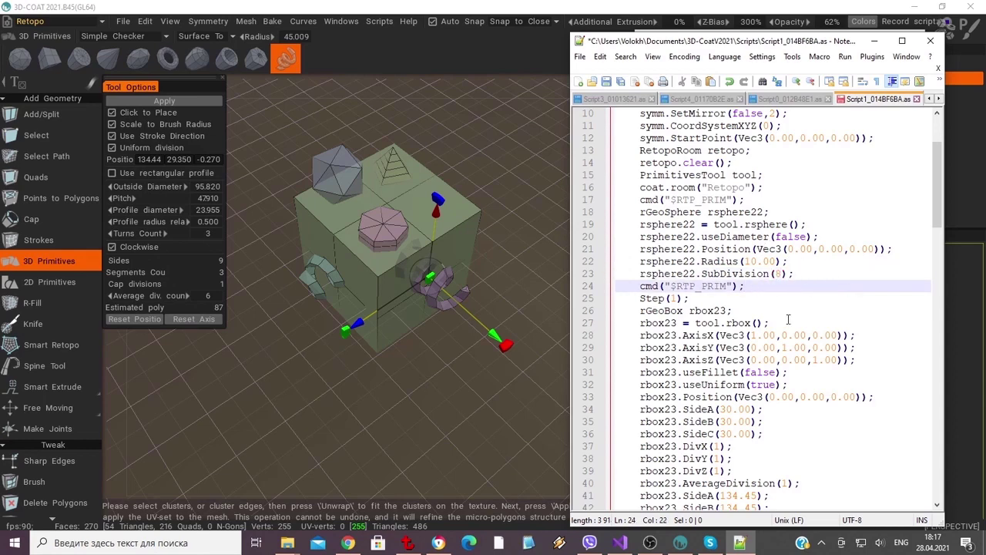
Step: Set the AverageDivision value of rbox23 to 12
scroll(785, 339, down, 3)
scroll(699, 269, down, 2)
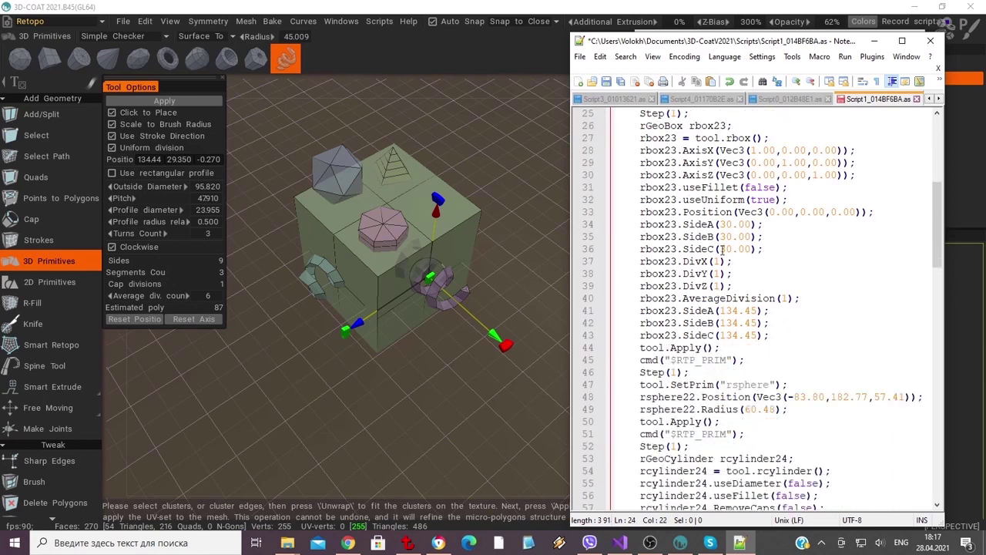
click(734, 280)
click(761, 212)
scroll(842, 222, down, 1)
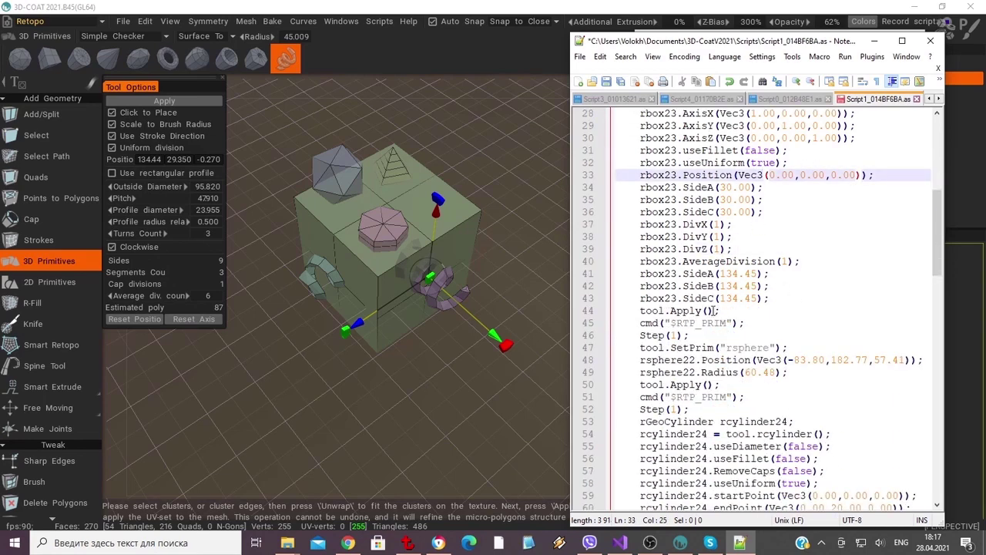
scroll(698, 284, up, 2)
double_click(738, 175)
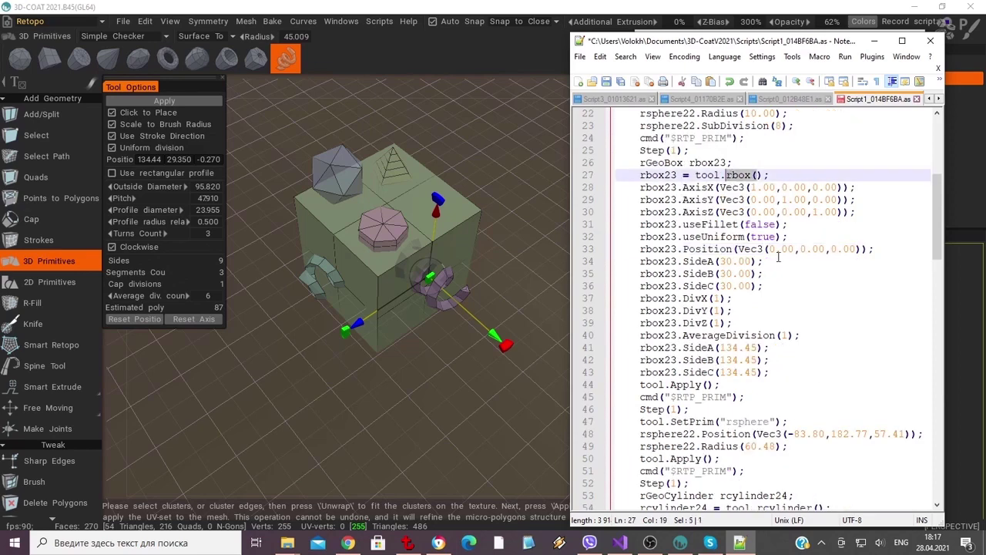
scroll(745, 307, down, 1)
click(787, 298)
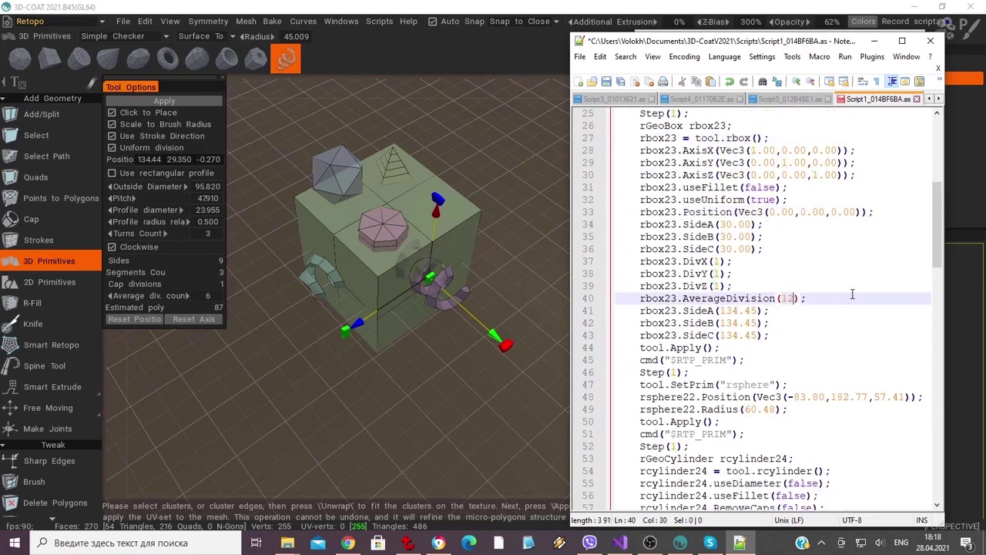
Step: Set the height of rcylinder24 to 129.44 in the line following its final start and end points
scroll(748, 306, down, 4)
drag(789, 261, 658, 261)
scroll(696, 235, down, 1)
click(682, 224)
scroll(748, 323, down, 2)
scroll(744, 324, down, 2)
click(791, 238)
scroll(778, 285, down, 3)
click(758, 262)
text(1)
click(752, 312)
text(16)
key(End)
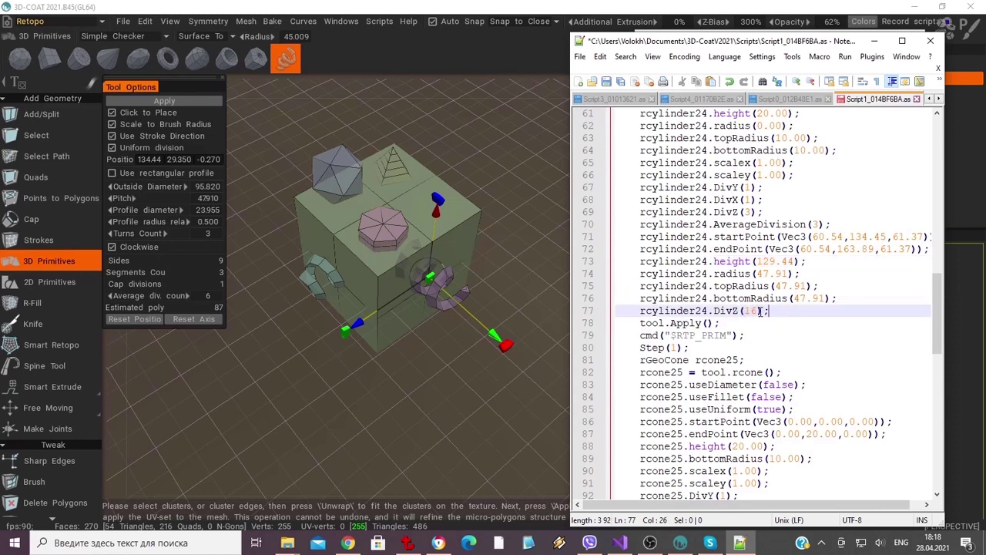
key(ctrl+z)
Step: Set the AverageDivision value of rcylinder24 to 16
click(814, 224)
key(F12)
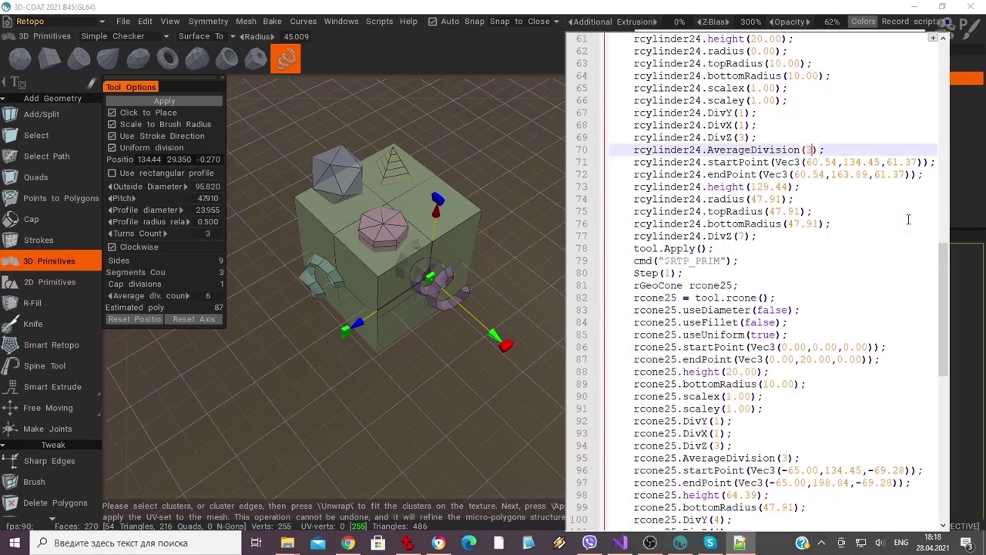
click(793, 186)
scroll(793, 186, up, 2)
scroll(848, 204, down, 1)
Step: Set the final height of rcone25 to 164.39 and its AverageDivision to 12
drag(943, 238, 943, 273)
scroll(807, 185, down, 3)
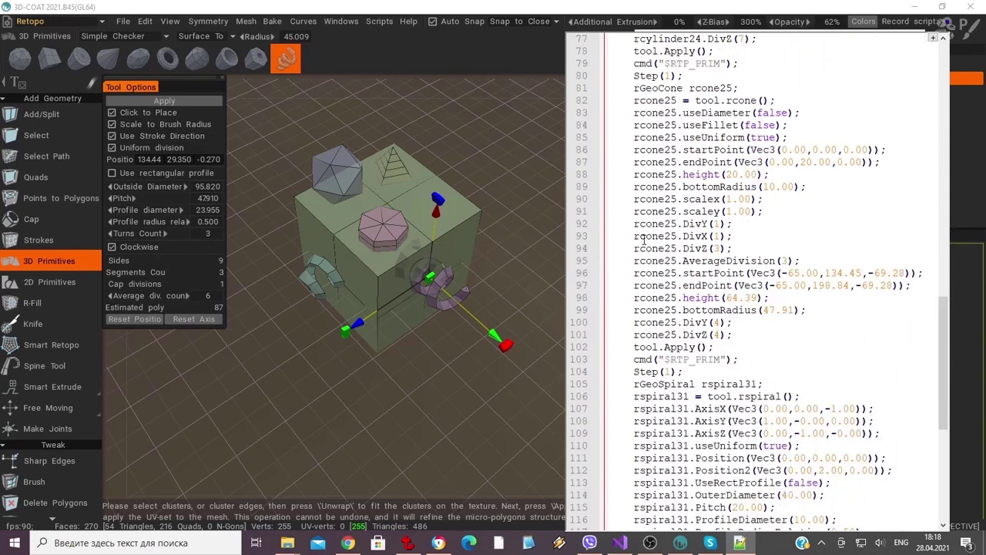
scroll(643, 239, down, 2)
click(760, 223)
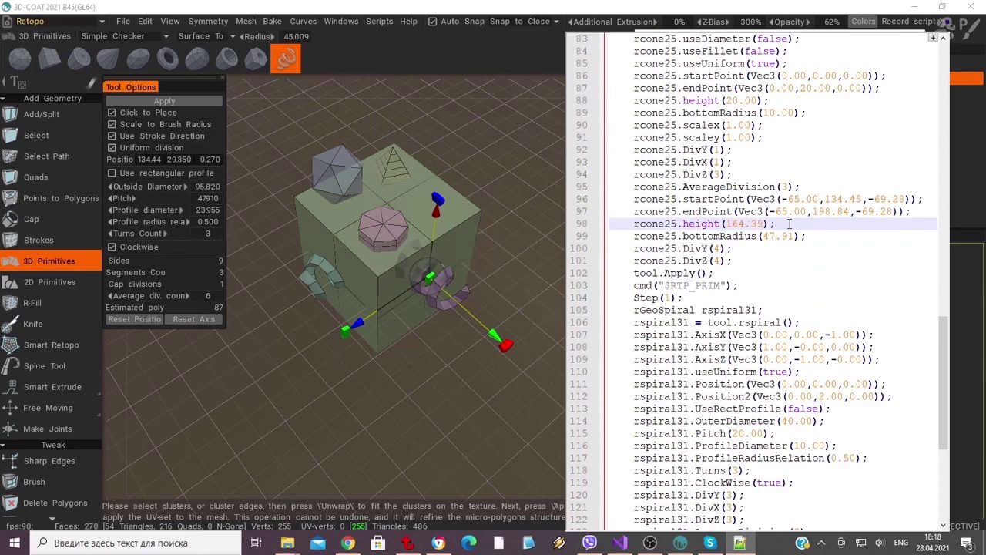
click(785, 187)
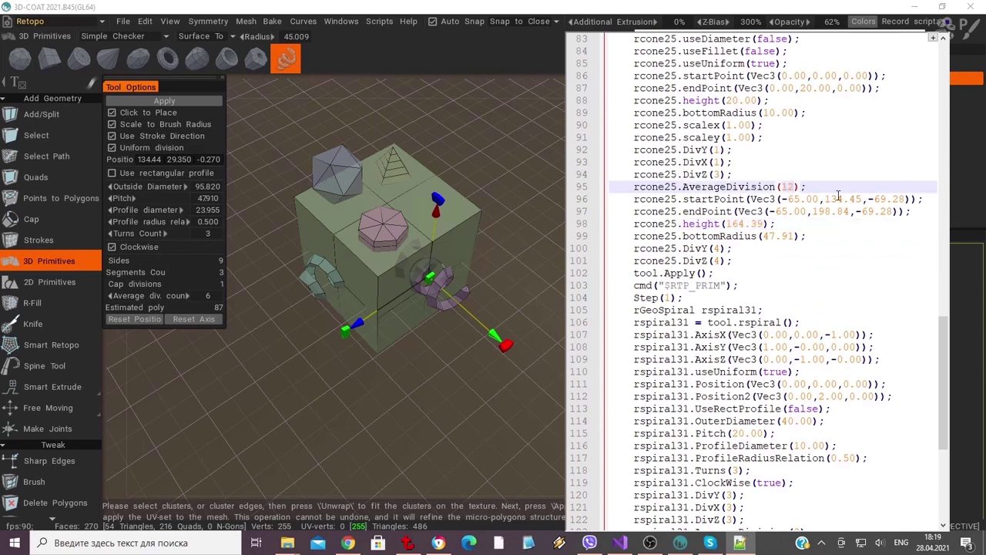
click(812, 261)
Step: Set the Turns value of rspiral31 to 10 and its second AverageDivision value to 16
scroll(812, 260, down, 6)
click(752, 236)
click(733, 249)
drag(758, 249, 701, 249)
scroll(743, 368, down, 1)
click(796, 409)
text(1.AverageDivision(16);)
Step: Set the final OuterDiameter of rspiral31 to 120 and its final ProfileDiameter to 30
click(732, 359)
click(838, 371)
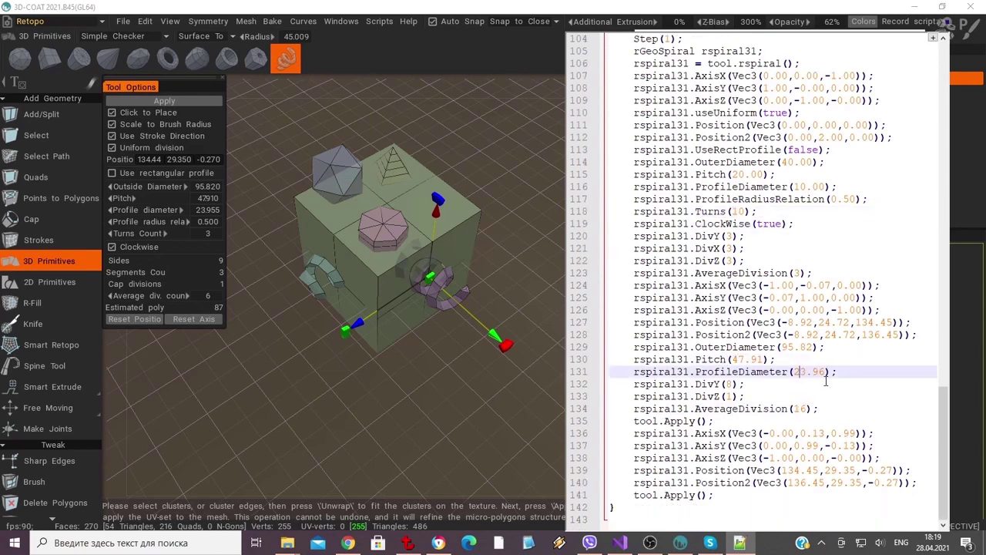
key(Up)
key(Up)
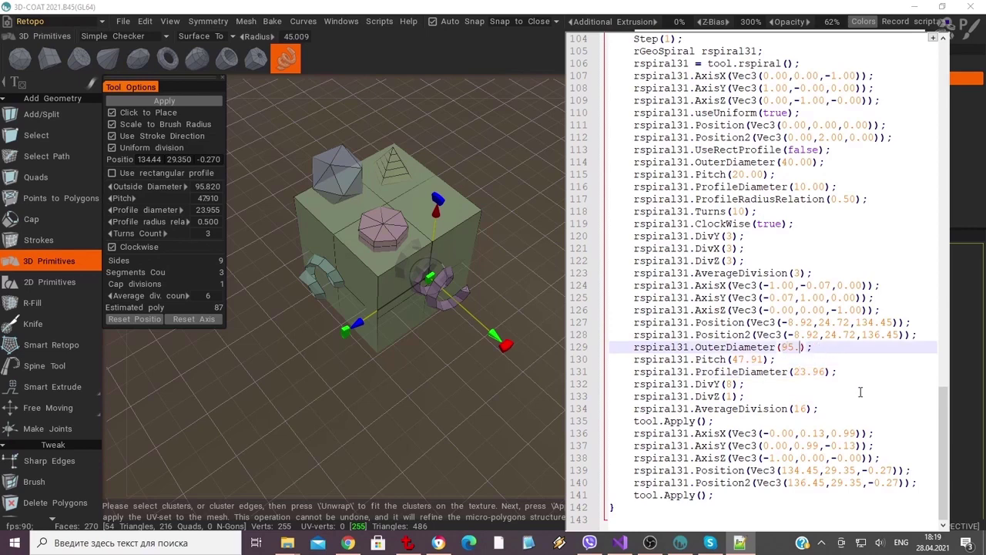
text(120)
key(Down)
key(Down)
key(BackSpace)
key(Delete)
key(Delete)
key(Delete)
key(Delete)
key(Down)
key(Down)
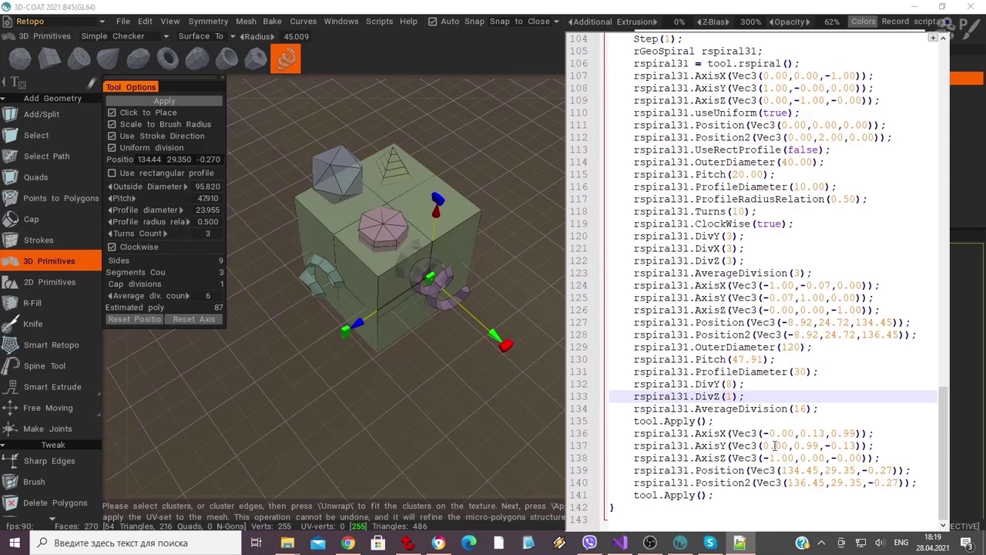
Step: Restore the editor's normal window view and save the edited script
scroll(782, 426, up, 20)
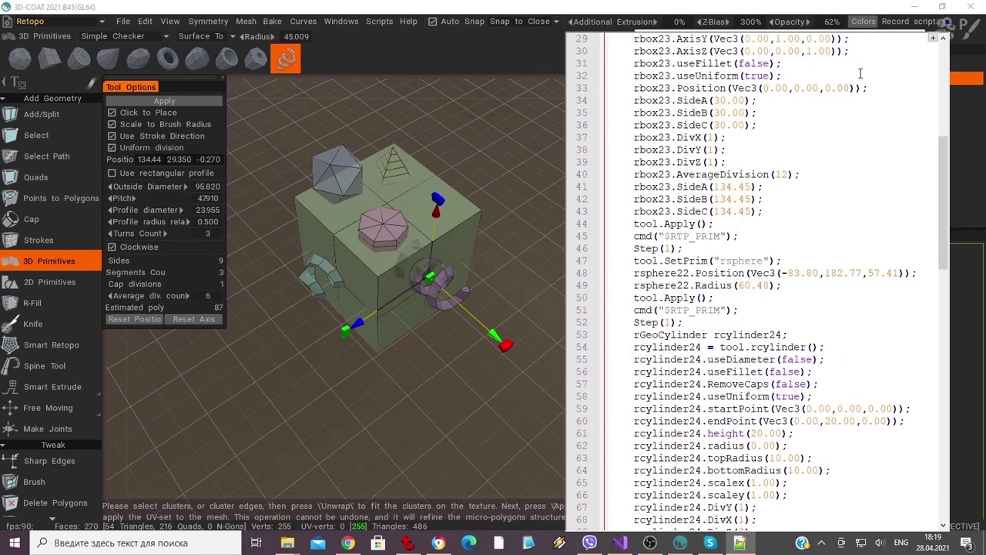
drag(947, 175, 932, 39)
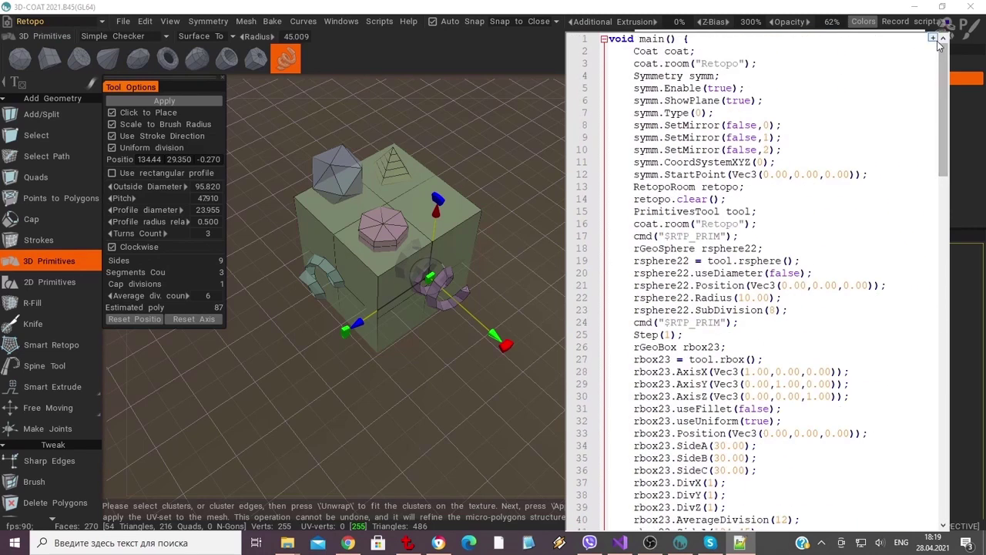
click(933, 37)
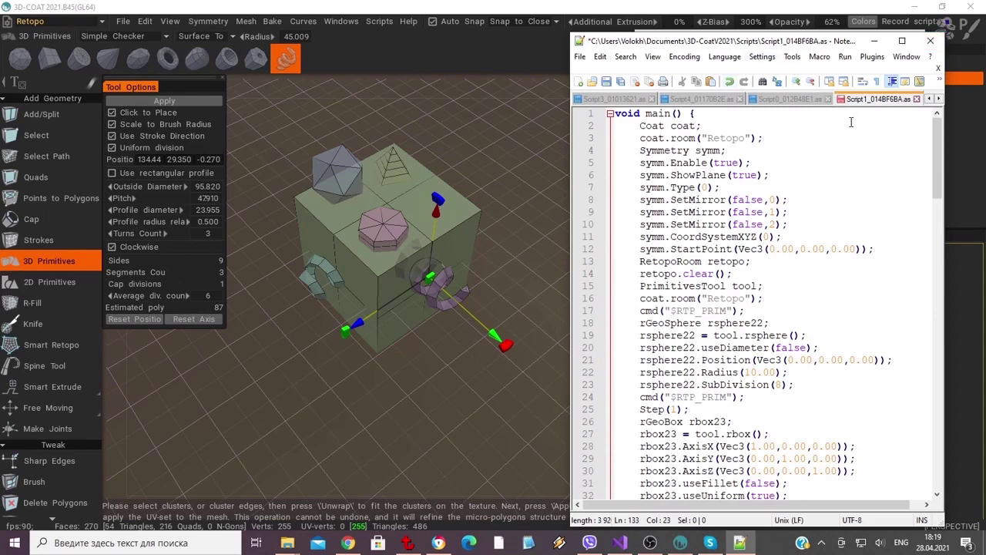
click(583, 57)
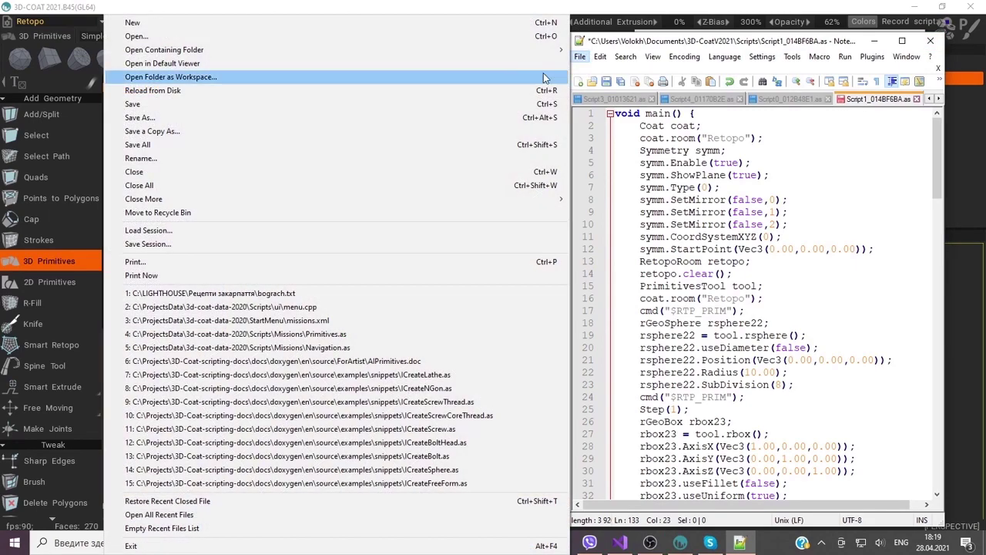
click(193, 101)
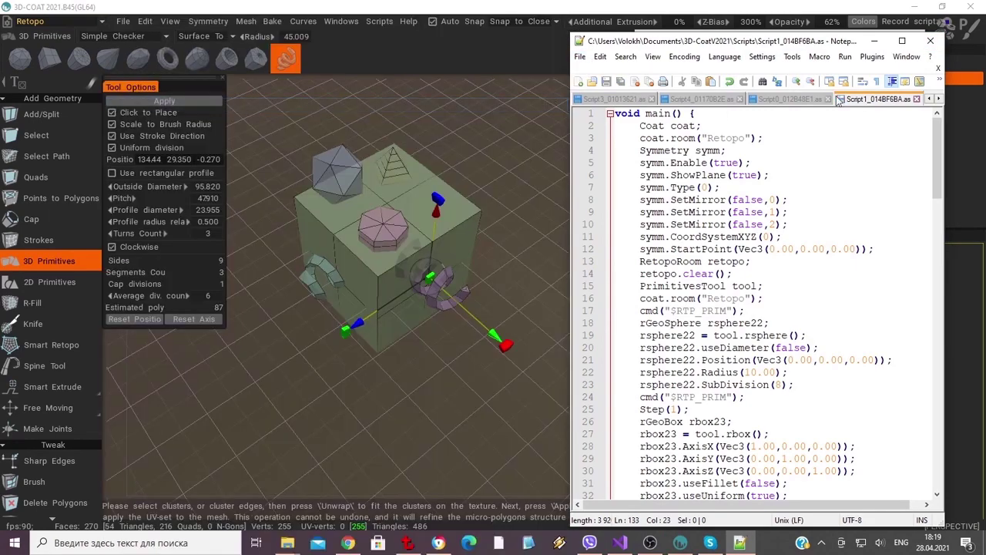
Step: Minimize Notepad++ and File Explorer, return to 3D-Coat and run the edited script Script1_014BF6BA
click(879, 41)
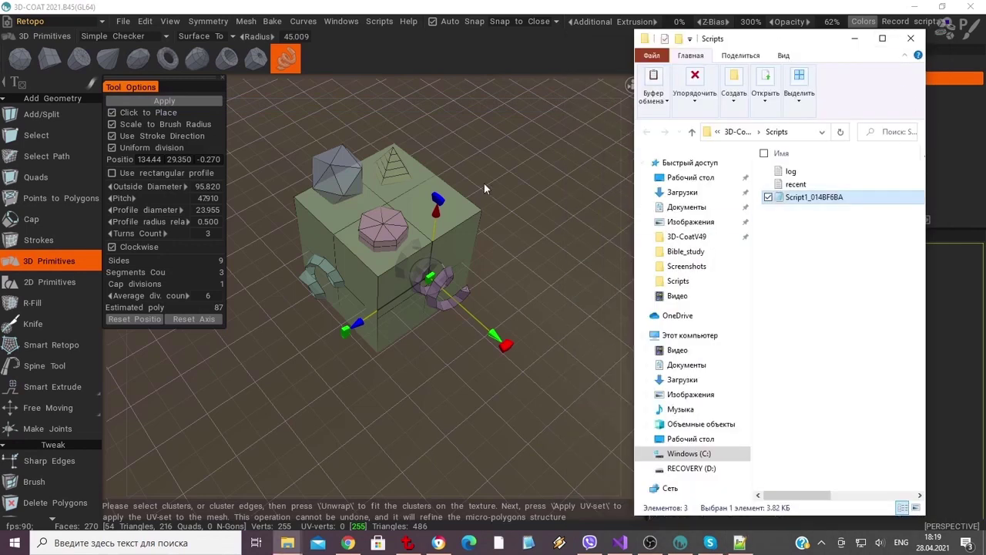
click(856, 41)
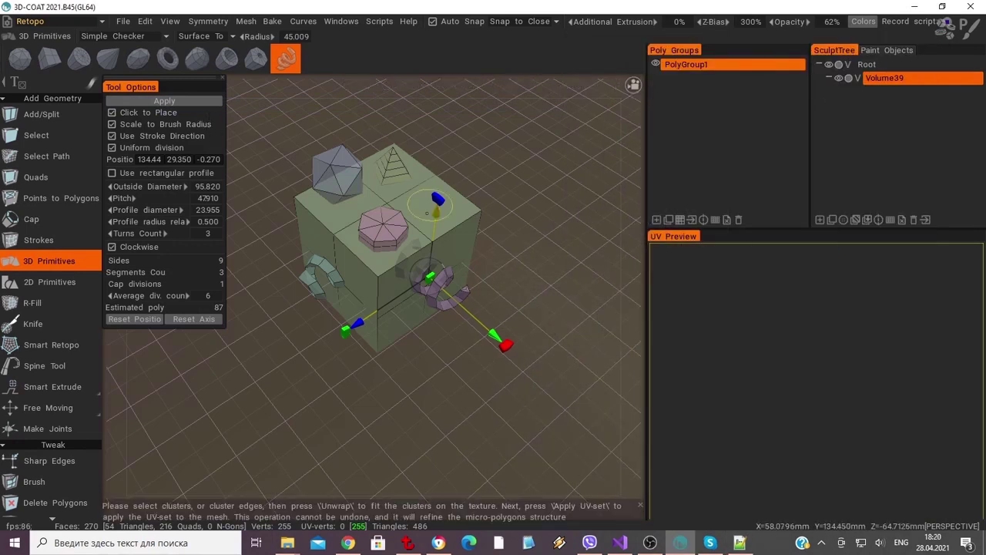
click(341, 20)
click(379, 23)
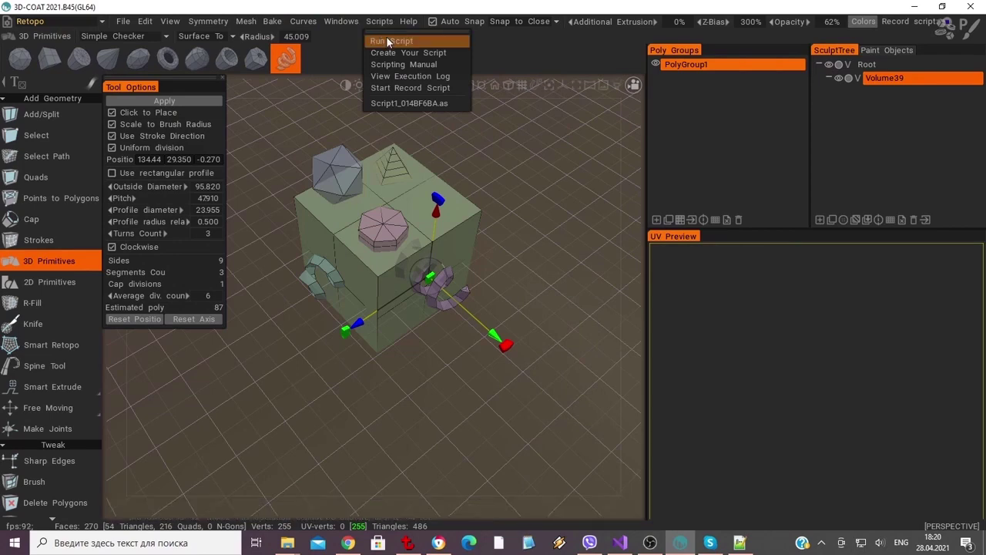
click(386, 39)
click(427, 154)
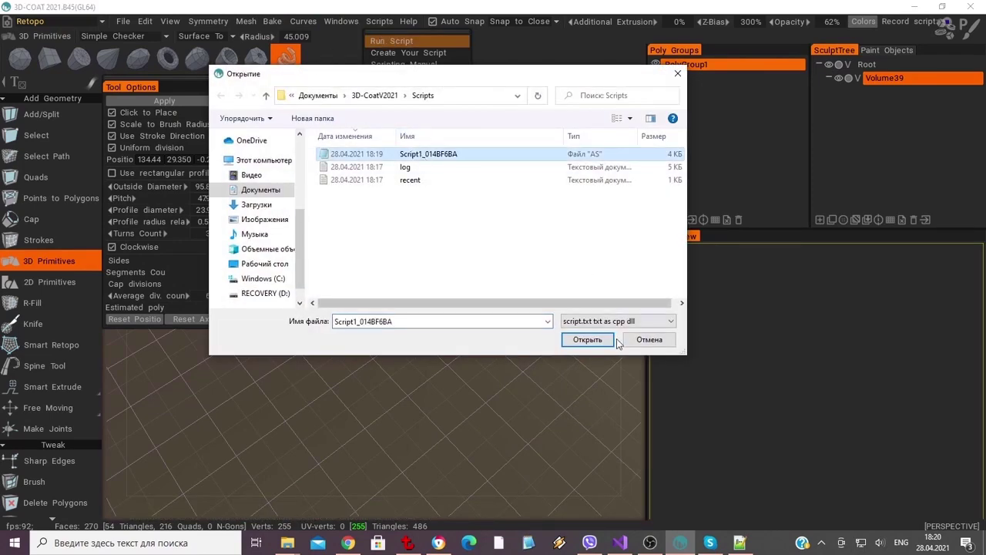
click(587, 339)
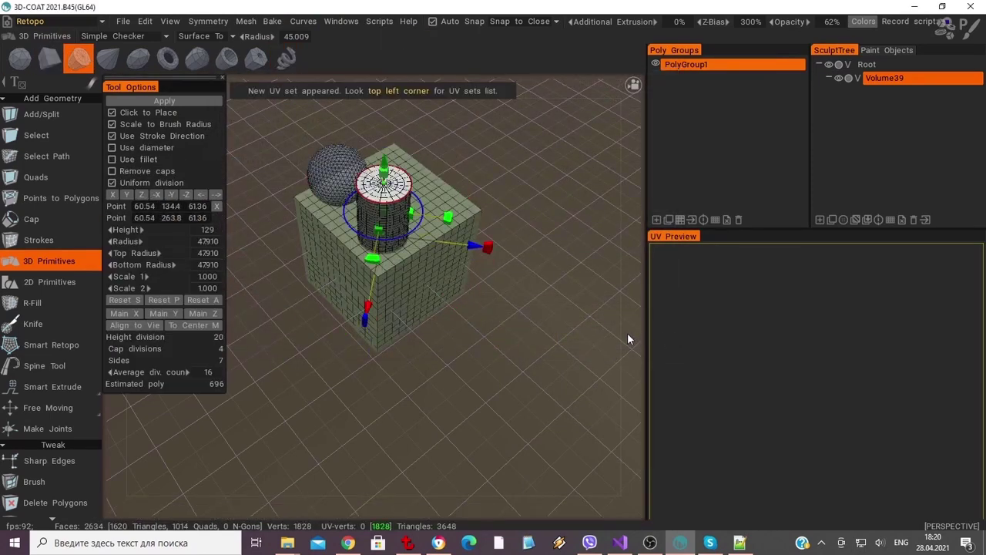